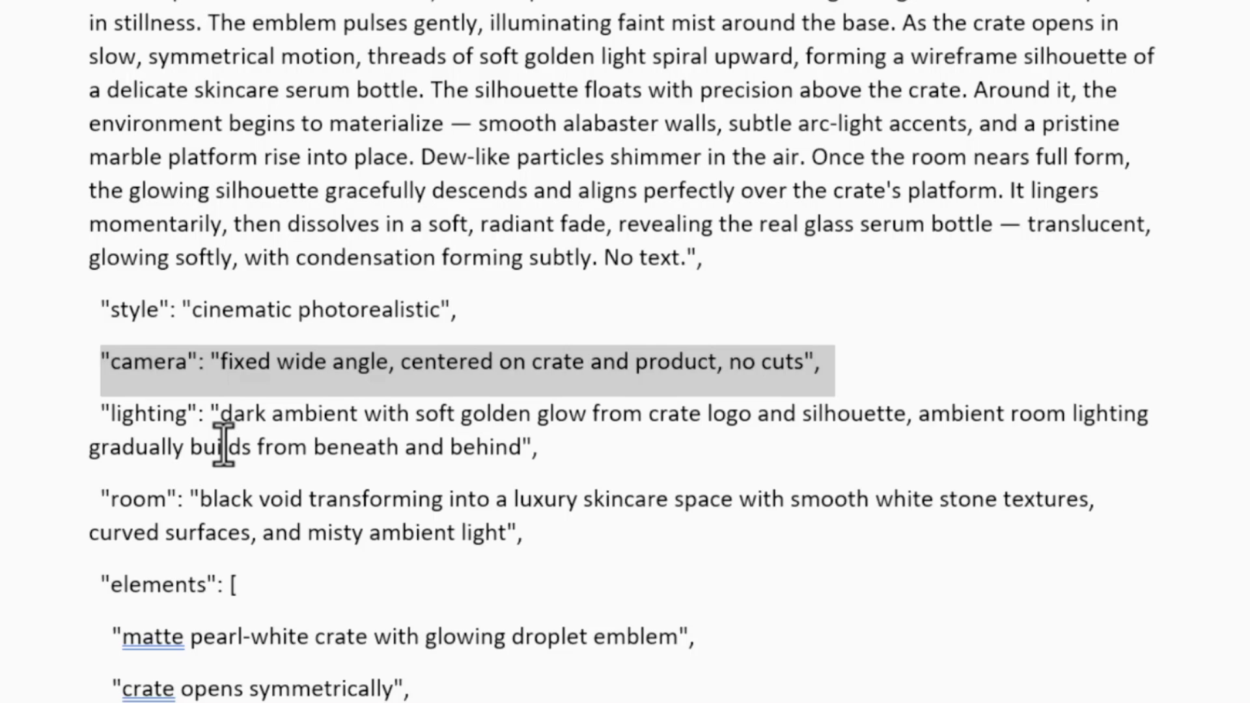
# Highlight the lighting and elements lines while reviewing the serum-reveal JSON prompt in Word.
pyautogui.moveTo(244, 435); pyautogui.dragTo(540, 444)
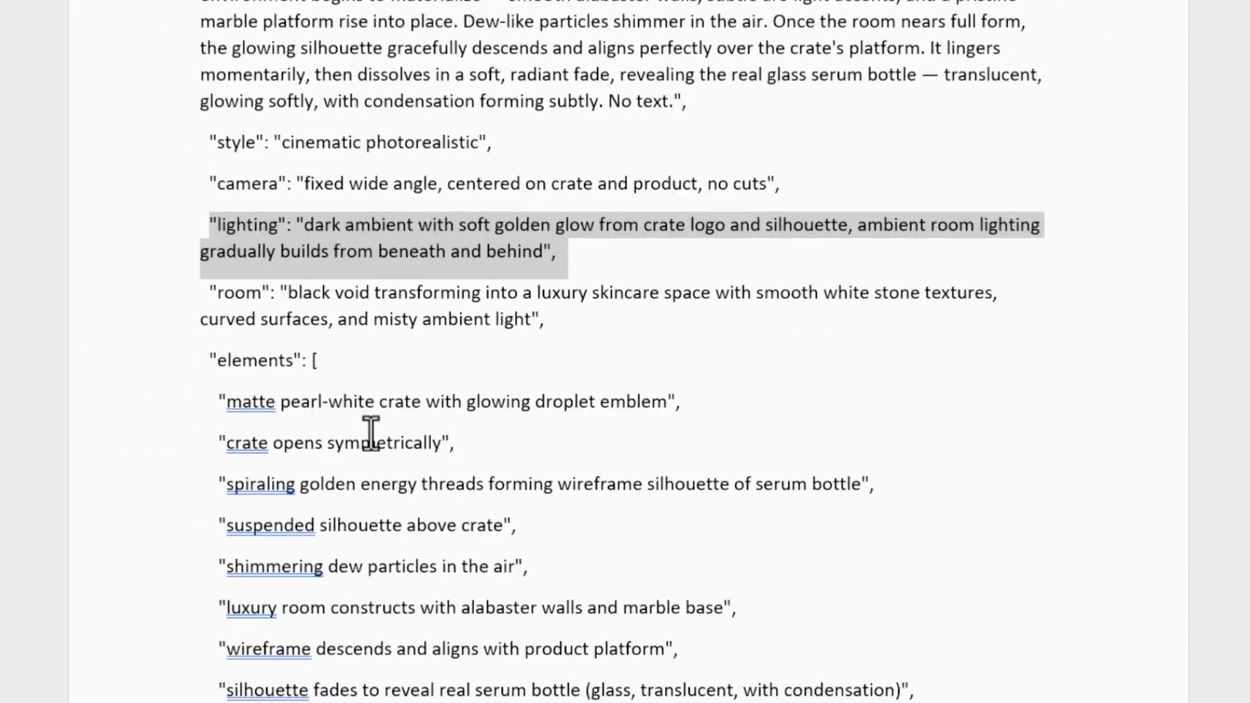
pyautogui.scroll(-4, 371, 433)
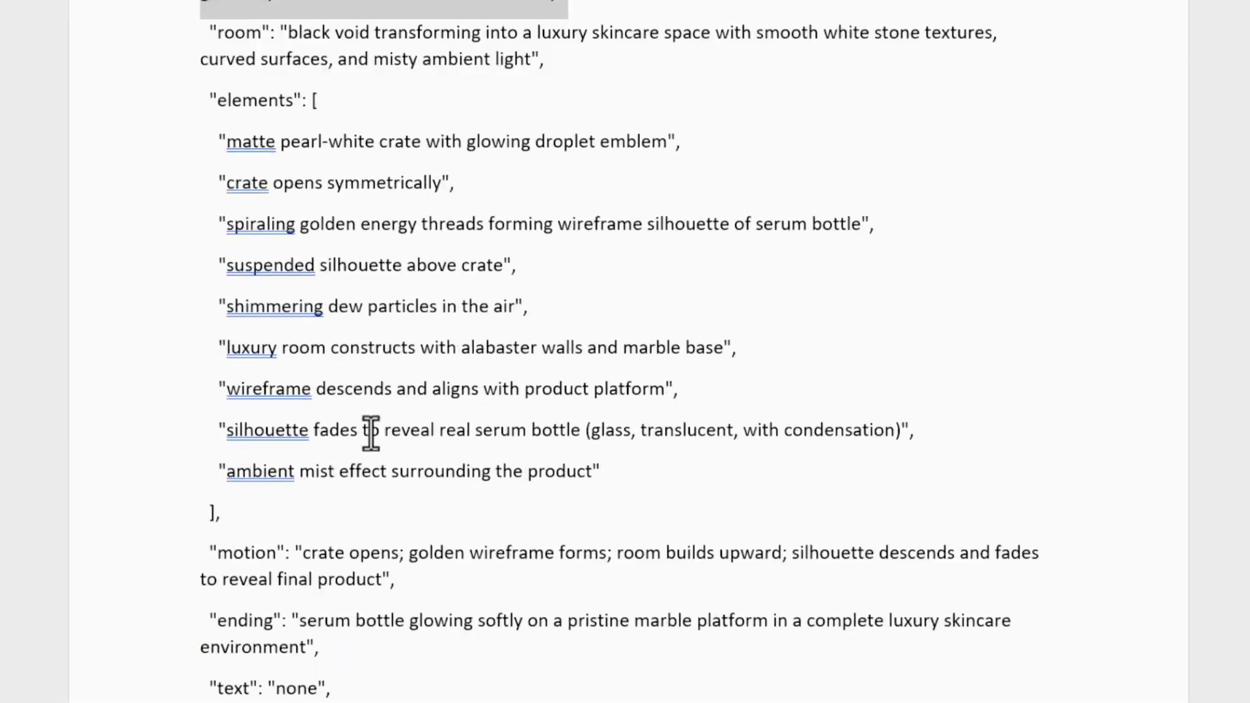
pyautogui.scroll(-6, 371, 433)
pyautogui.scroll(12, 371, 433)
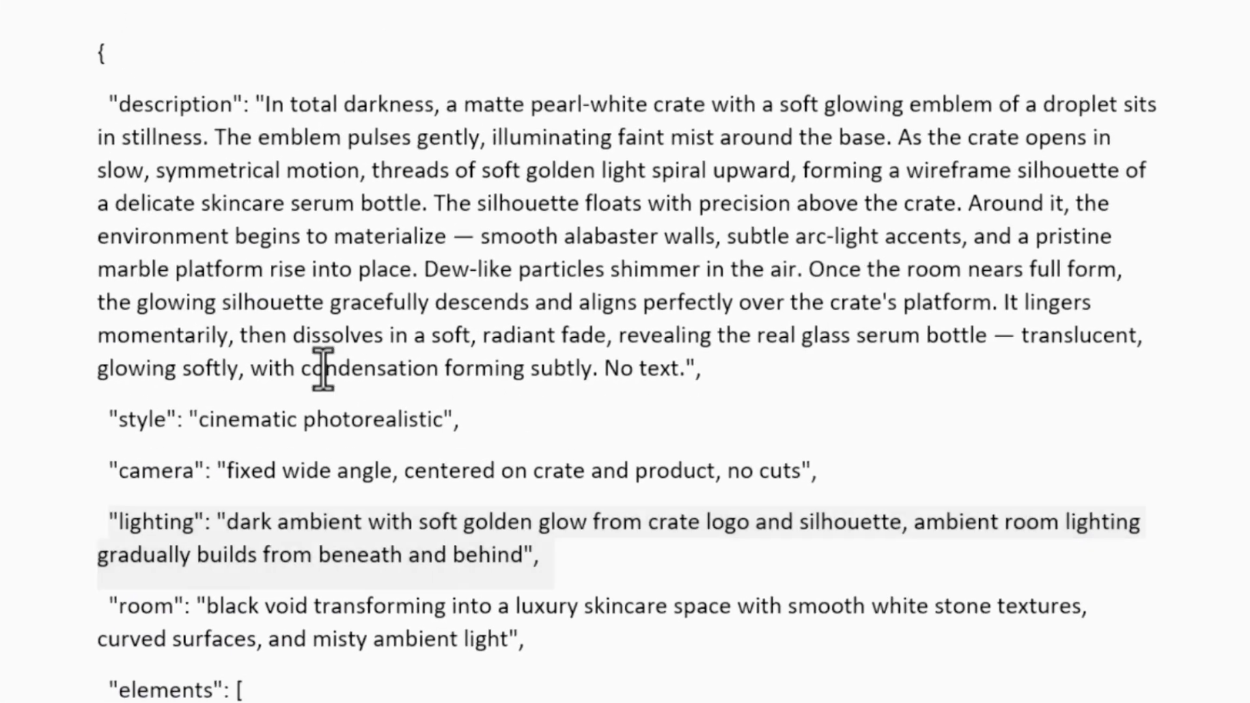
pyautogui.scroll(-1, 558, 447)
pyautogui.moveTo(89, 592); pyautogui.dragTo(97, 684)
pyautogui.scroll(-2, 553, 580)
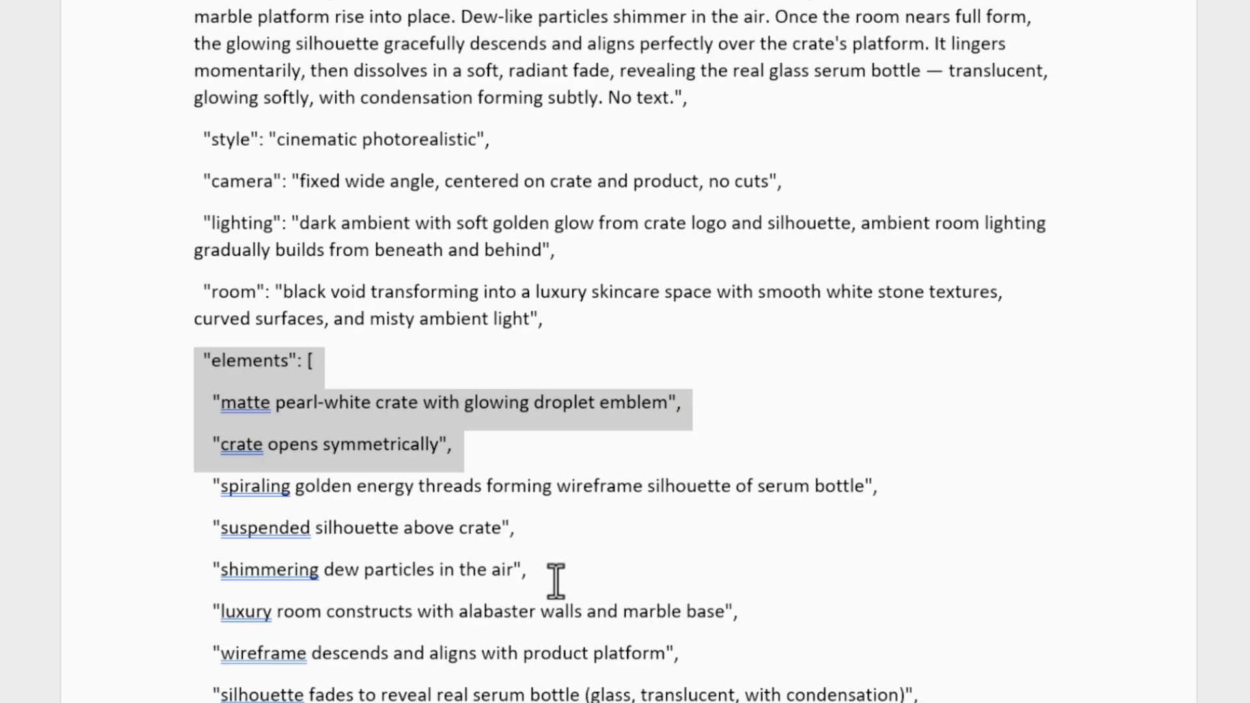
# Clear the elements-line highlight and select the prompt text from the keywords upward.
pyautogui.click(555, 580)
pyautogui.scroll(-5, 556, 581)
pyautogui.scroll(-3, 557, 582)
pyautogui.moveTo(496, 636); pyautogui.dragTo(209, 357)
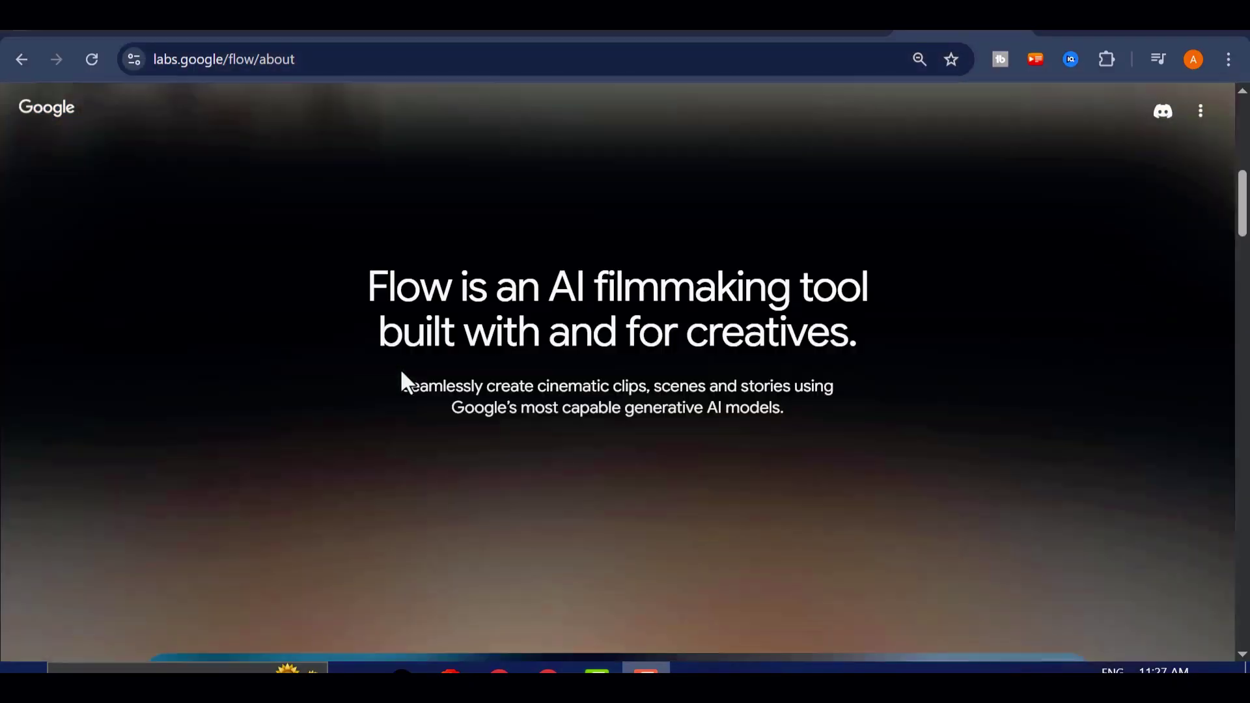
# Start a new Google Flow project in Text to Video mode.
pyautogui.scroll(4, 399, 369)
pyautogui.scroll(5, 399, 368)
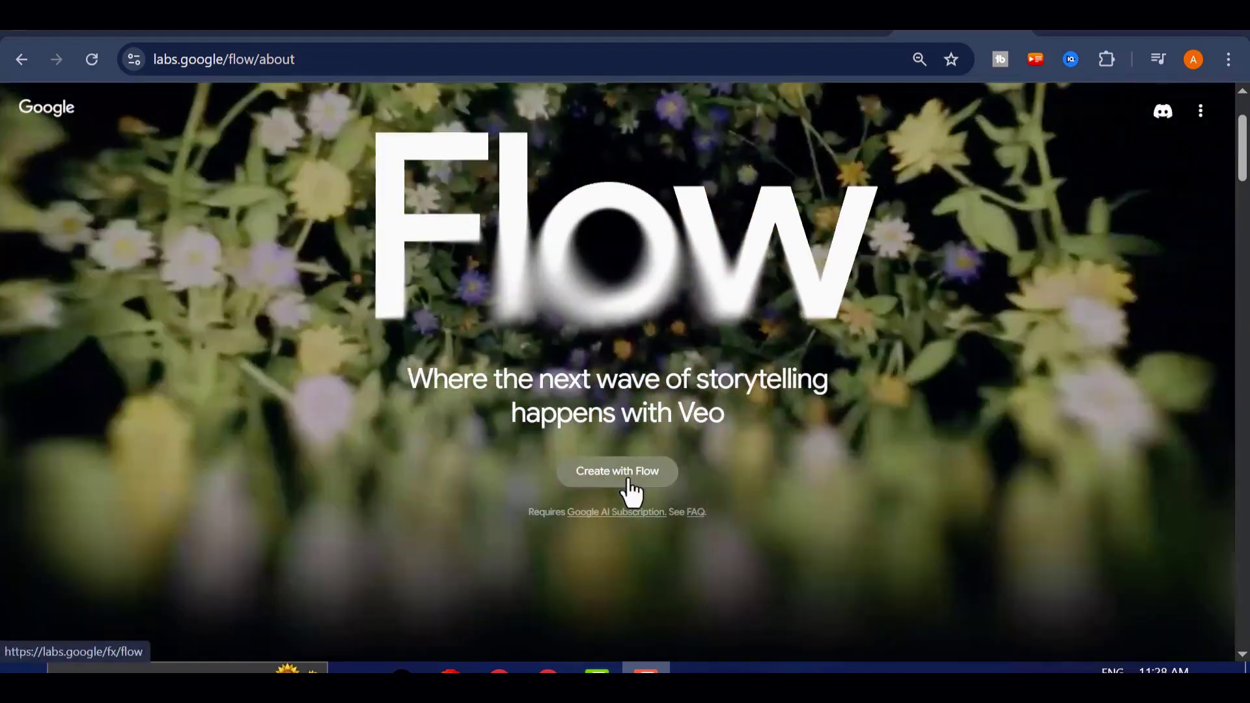
pyautogui.click(626, 474)
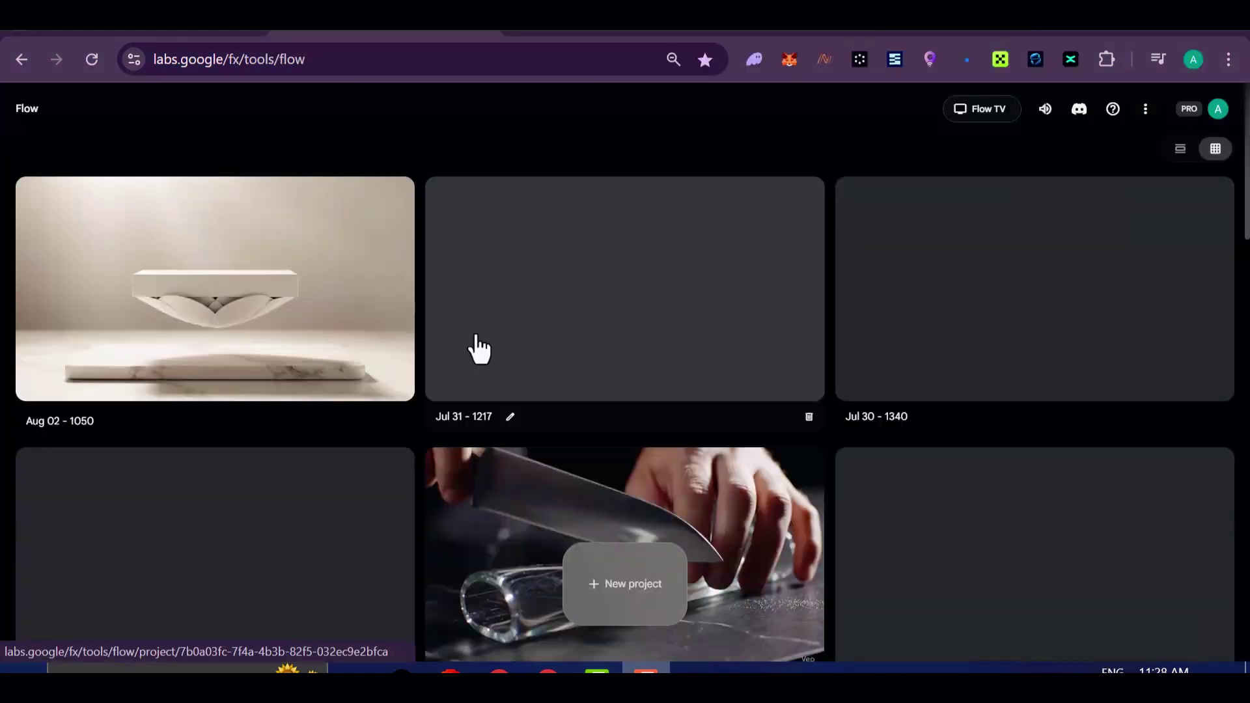
pyautogui.click(635, 591)
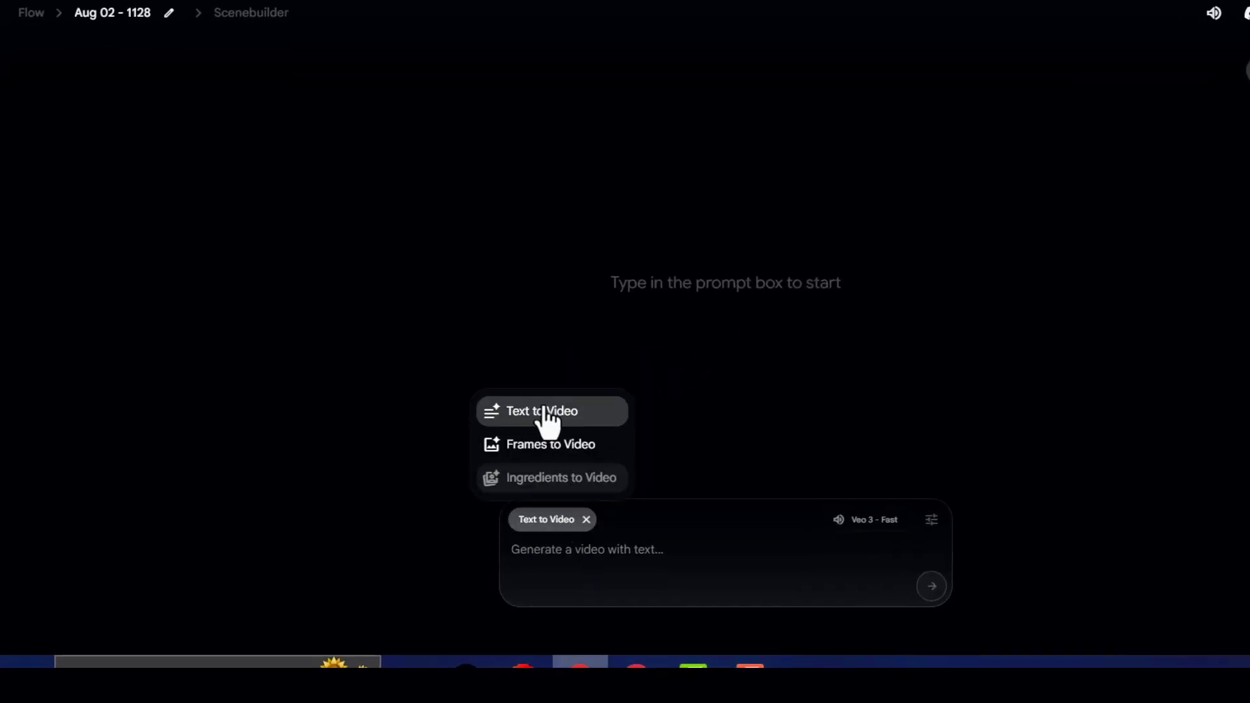
pyautogui.click(545, 412)
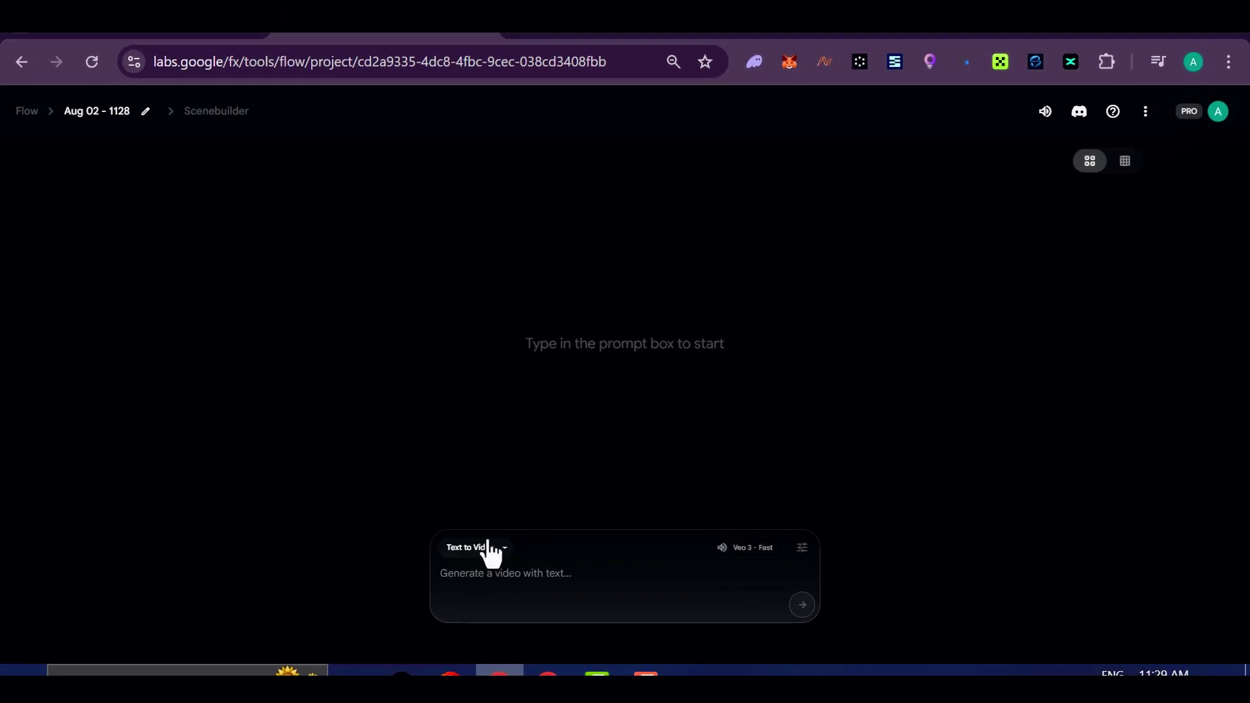
# Confirm Veo 3 - Fast as the generation model in the project settings.
pyautogui.click(802, 550)
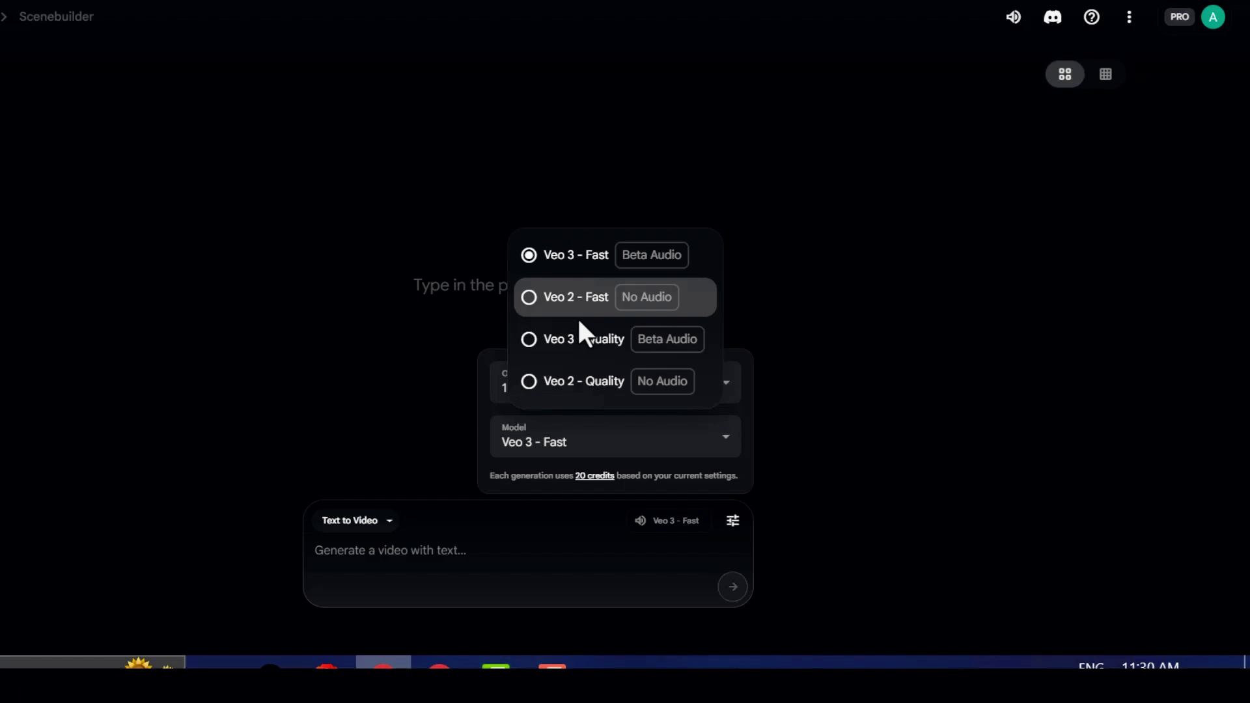
pyautogui.click(575, 257)
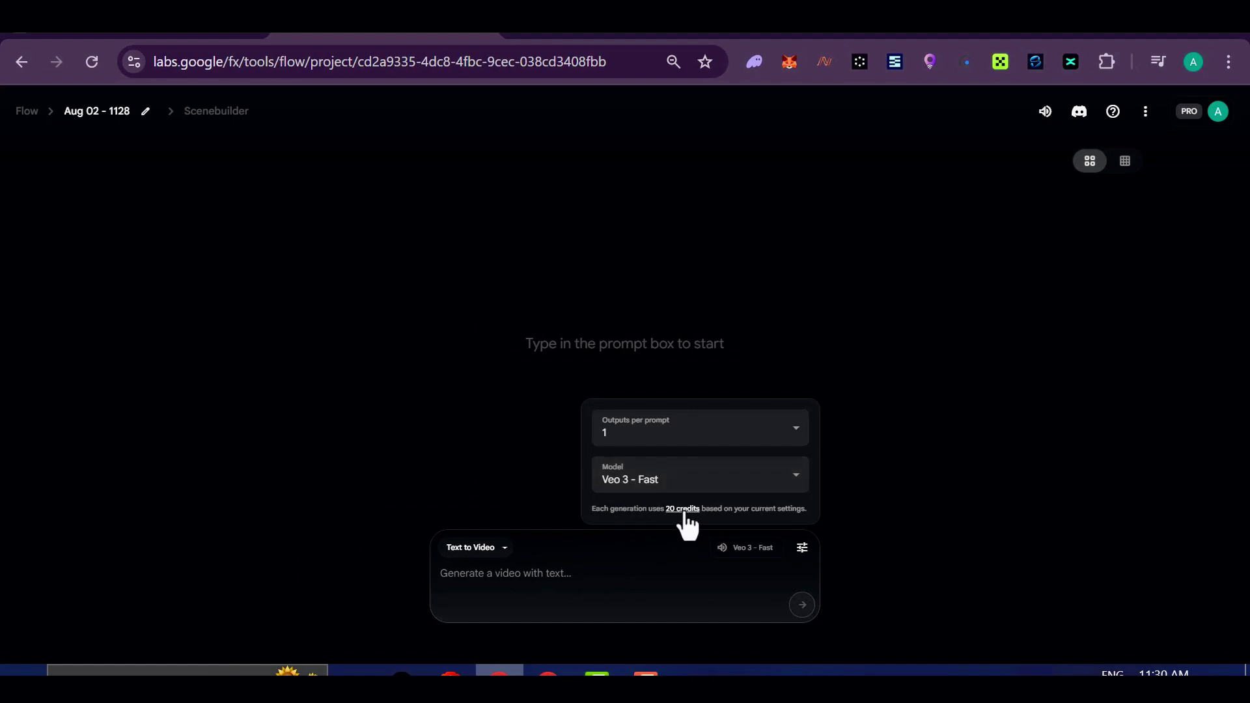
pyautogui.click(590, 579)
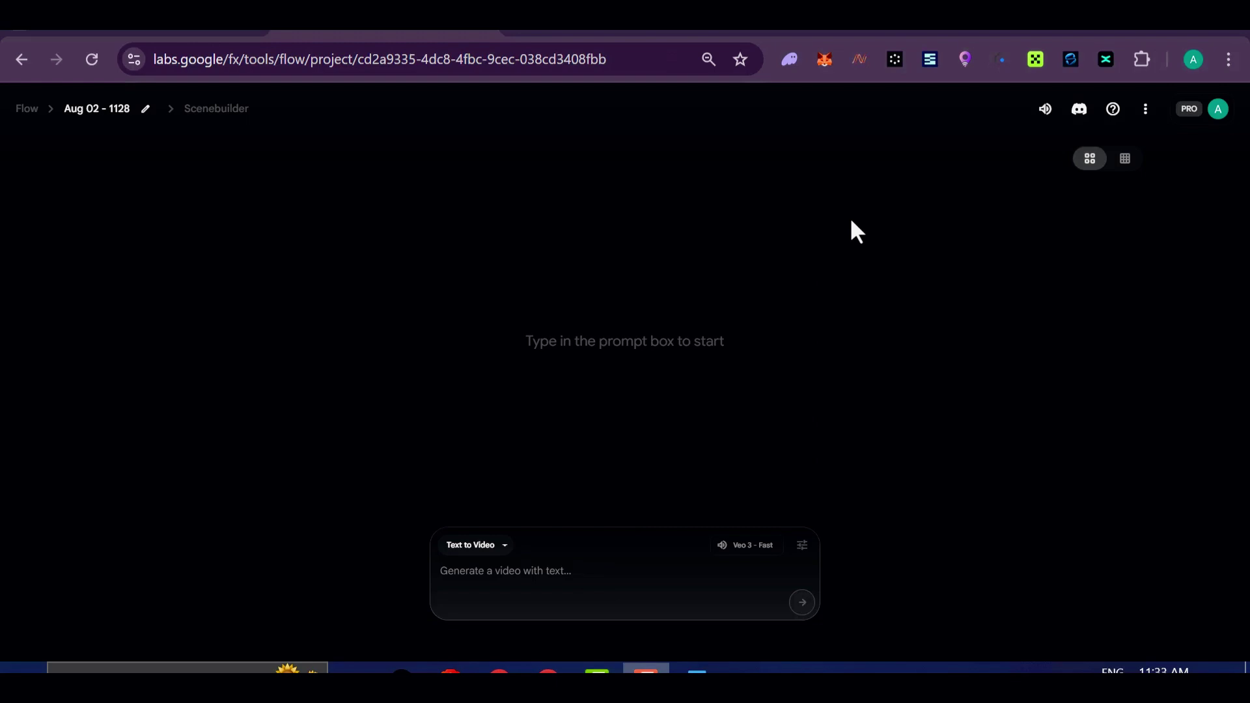
# Paste the serum-crate JSON prompt into the prompt box and submit it for generation.
pyautogui.rightClick(544, 581)
pyautogui.click(582, 357)
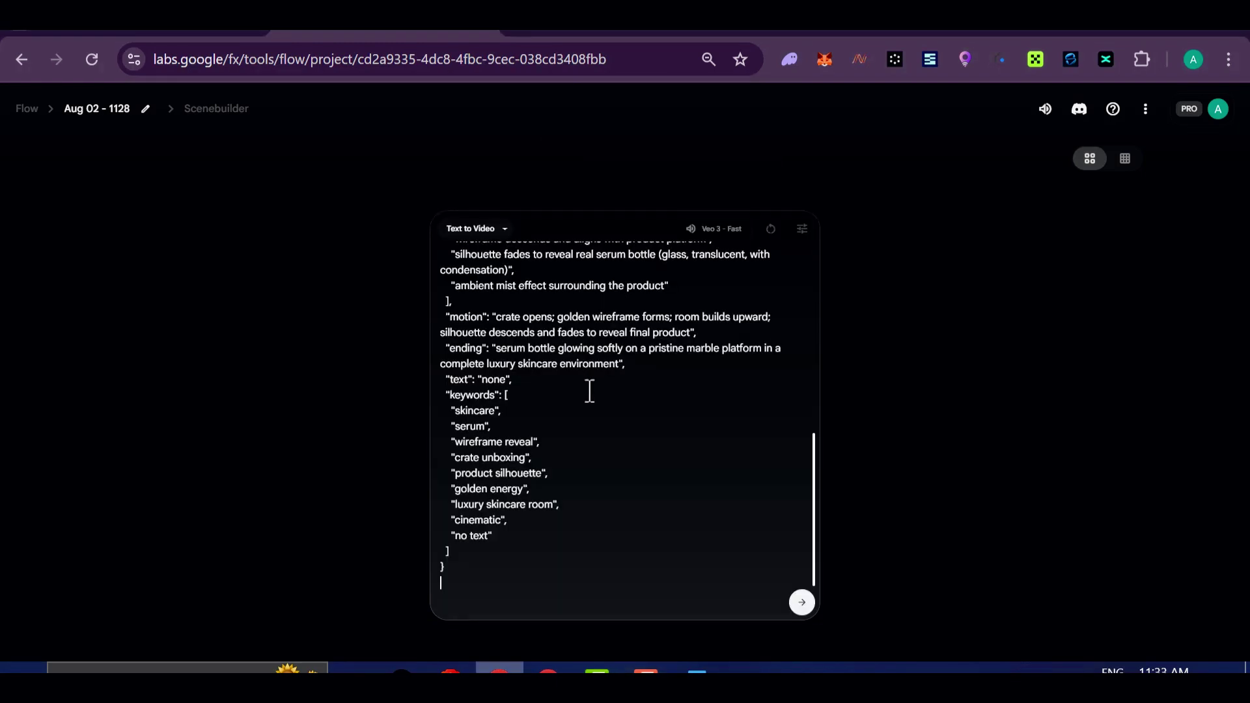
pyautogui.click(804, 604)
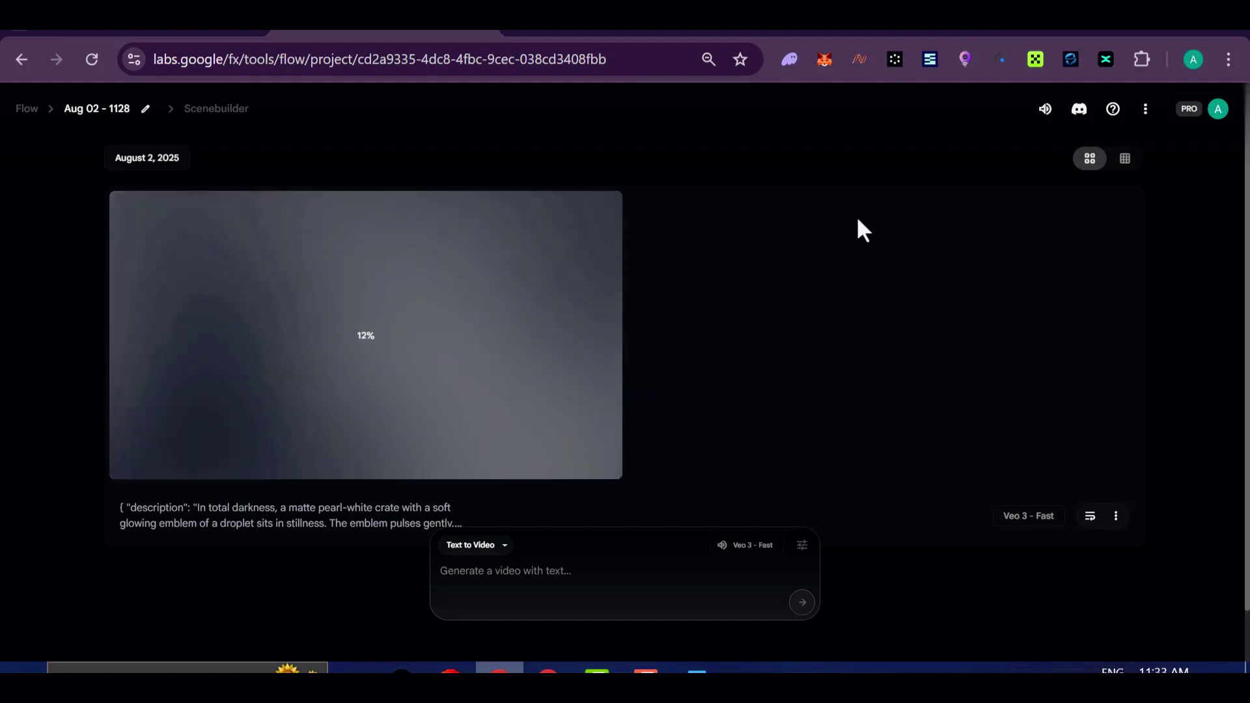
# Return to Word and select the lighting description text of the JSON prompt.
pyautogui.hotkey('alt', 'Tab')
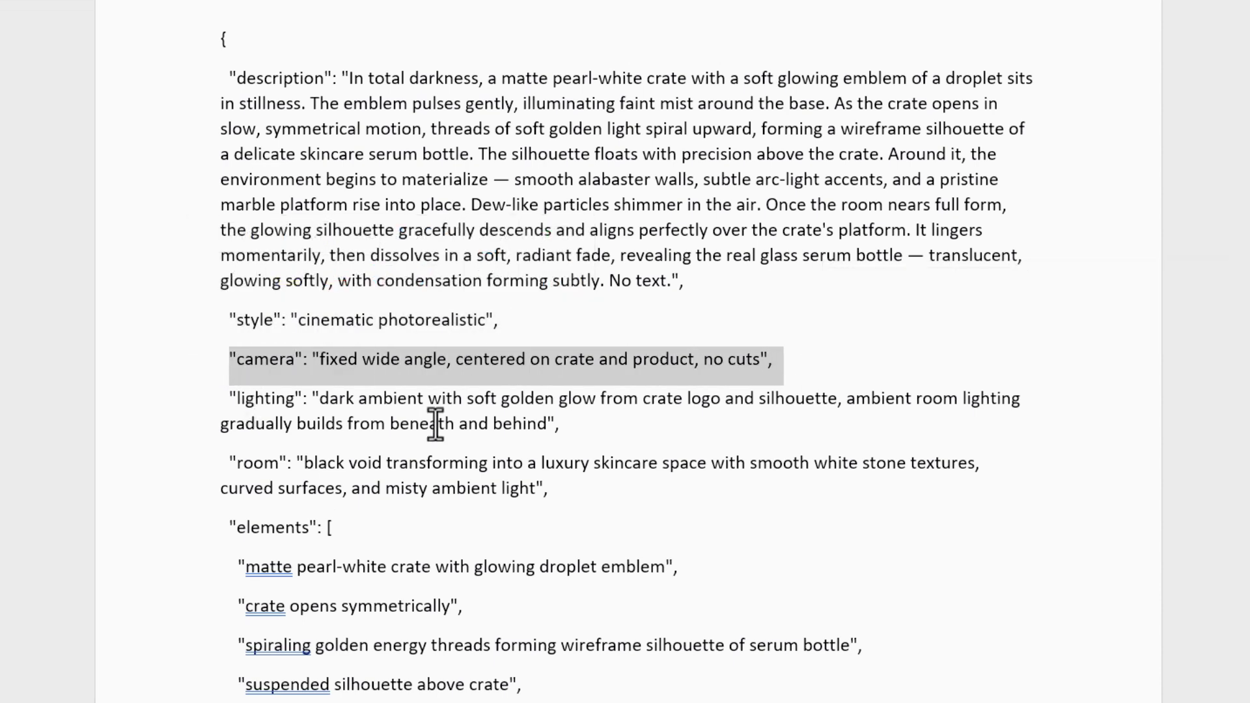
pyautogui.click(203, 399)
pyautogui.click(229, 401)
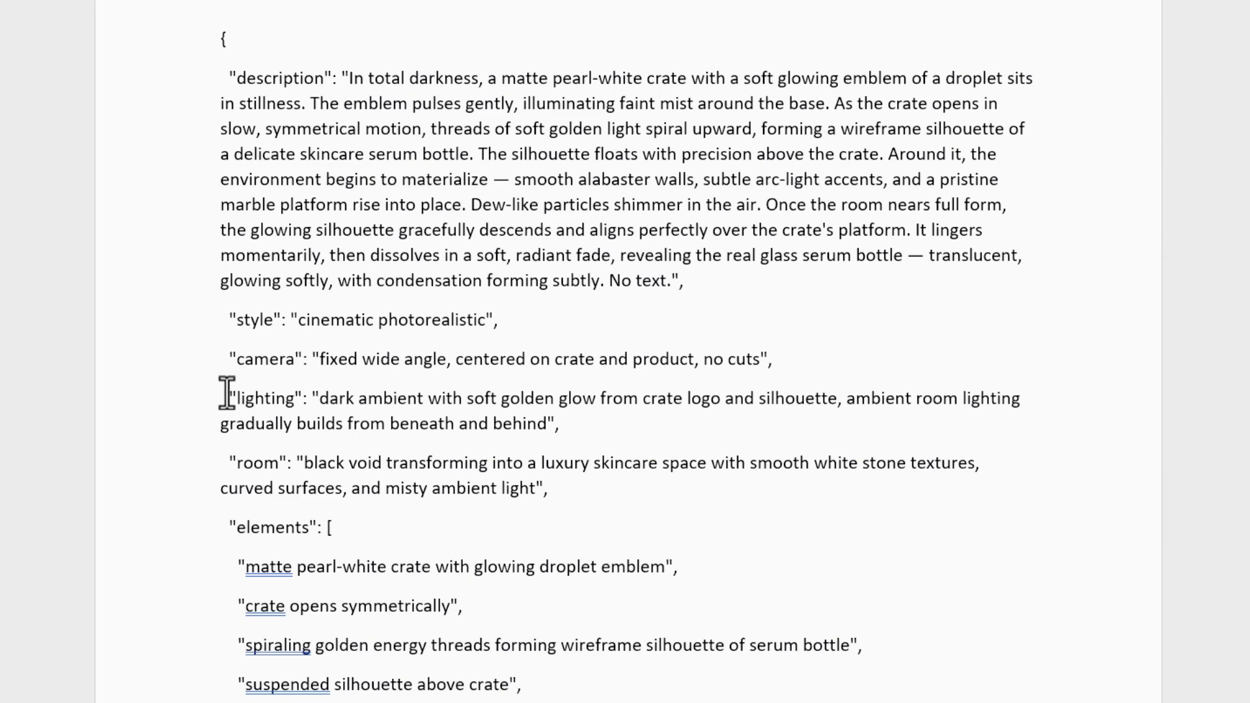
pyautogui.moveTo(229, 401); pyautogui.dragTo(415, 431)
# Scroll through the rest of the serum-reveal prompt, clearing the highlight from the lighting lines.
pyautogui.scroll(-5, 427, 454)
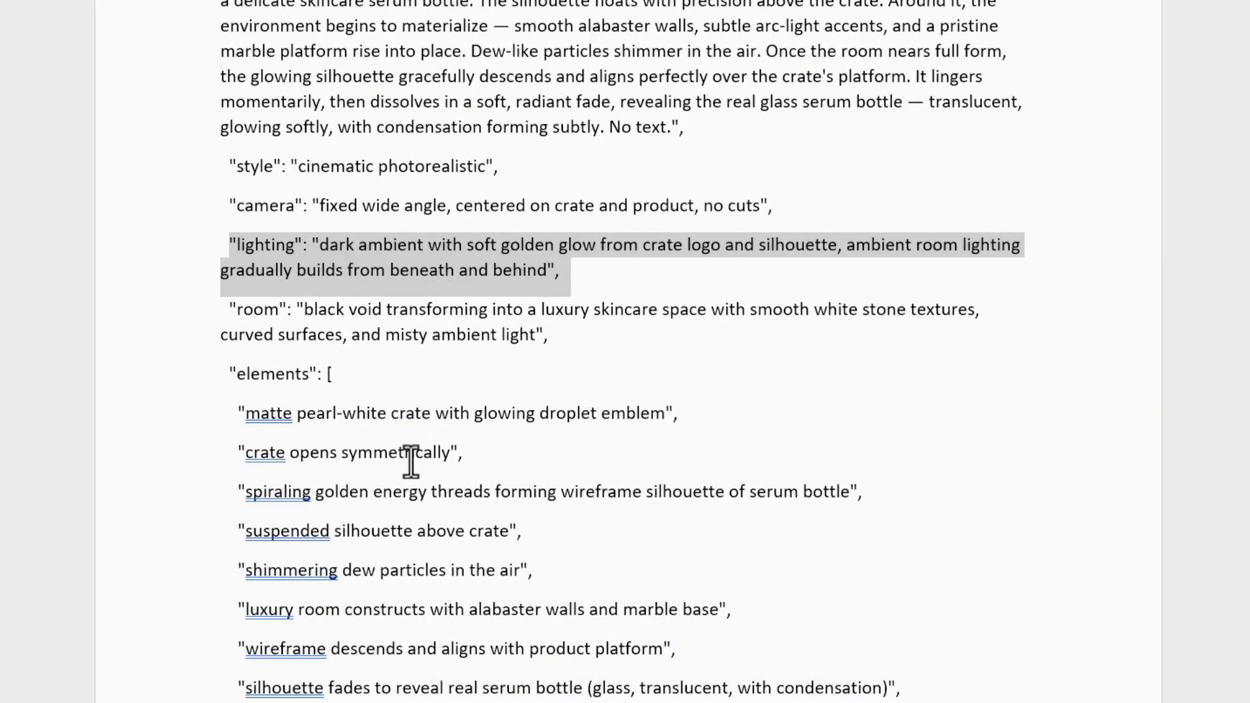
pyautogui.scroll(-6, 383, 431)
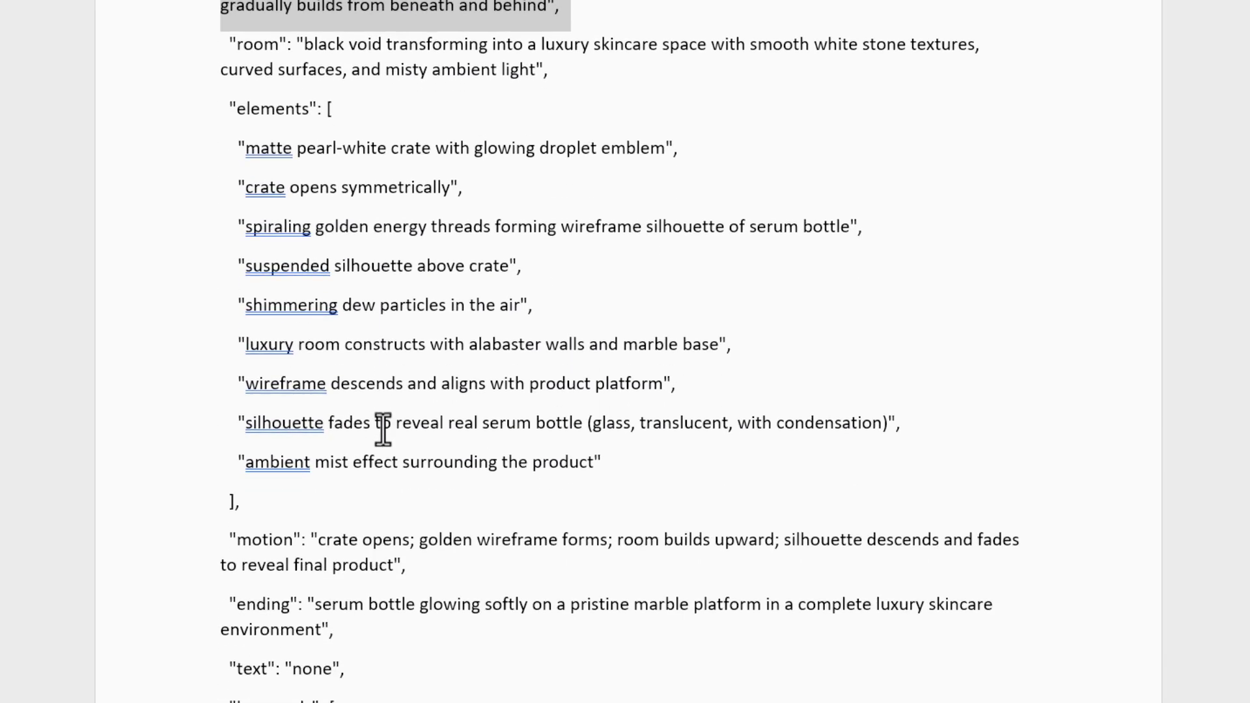
pyautogui.scroll(-12, 383, 431)
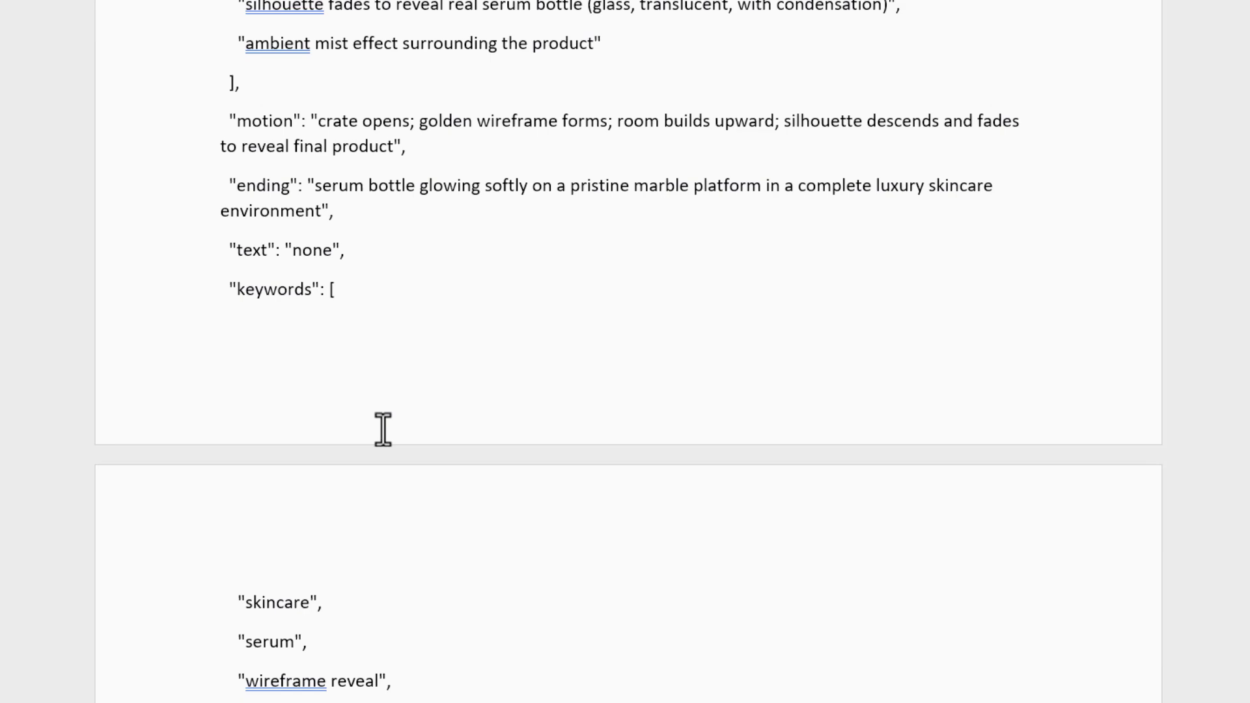
pyautogui.scroll(-2, 383, 431)
pyautogui.scroll(15, 382, 431)
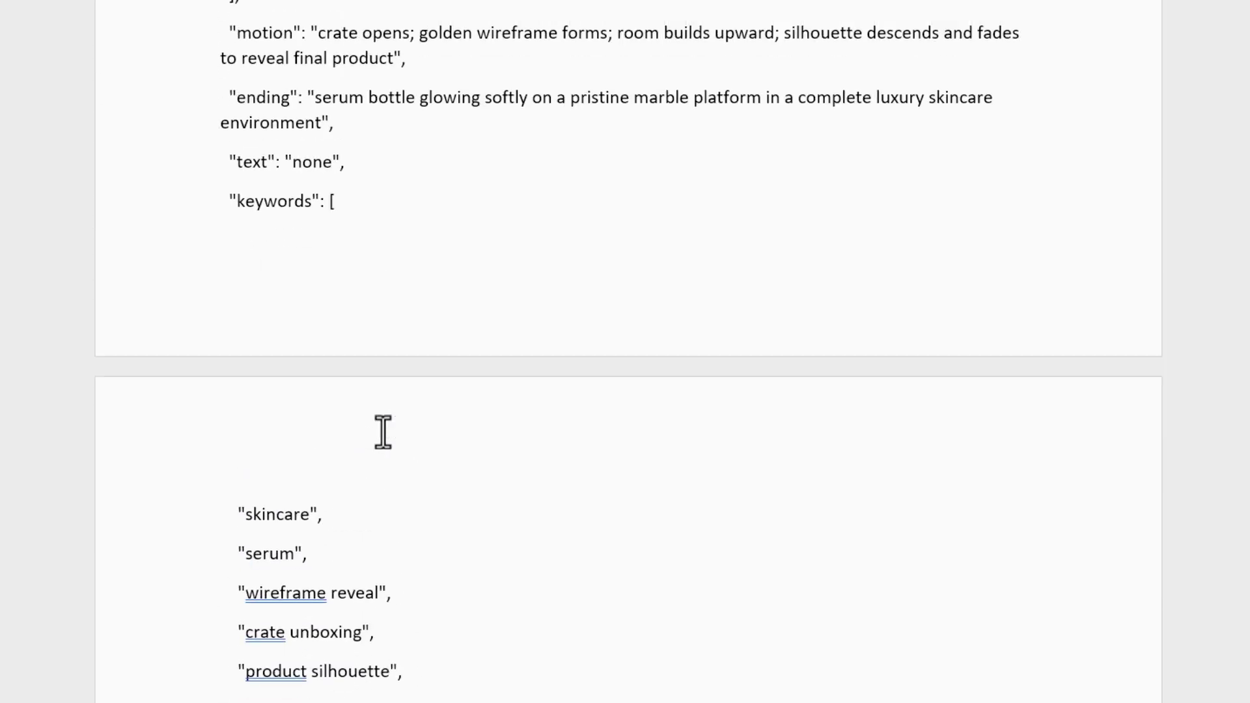
pyautogui.scroll(10, 383, 431)
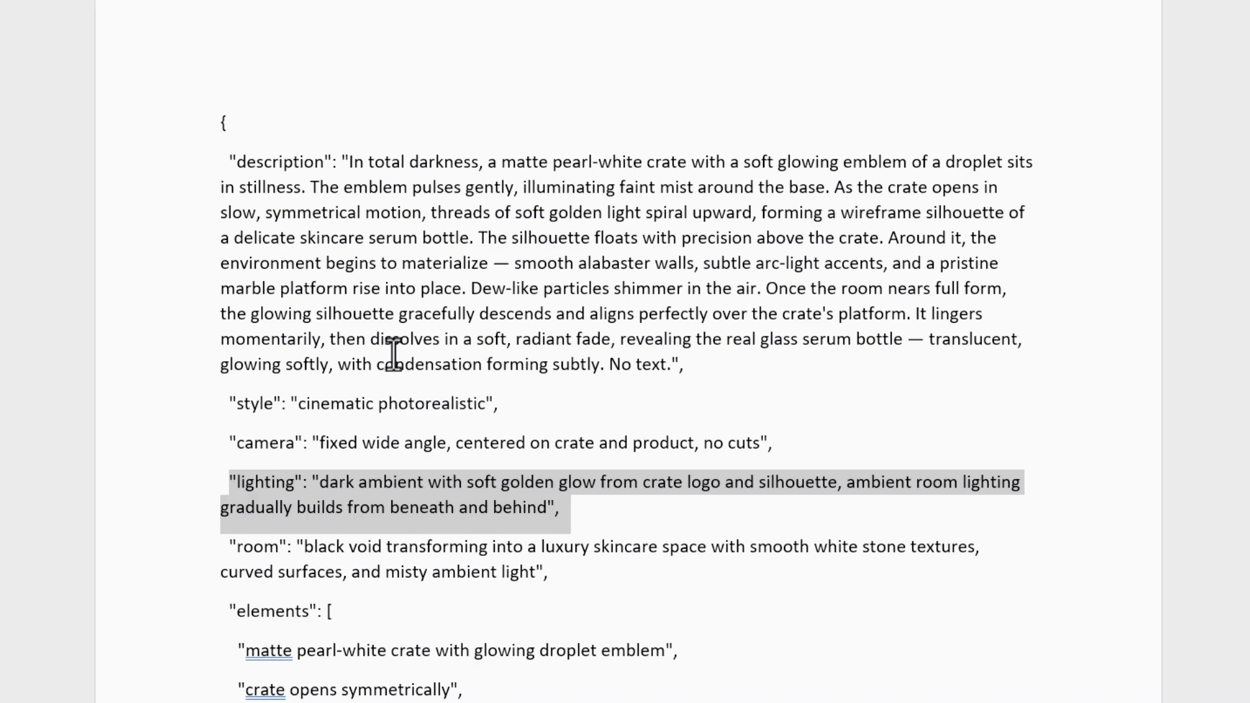
pyautogui.scroll(-1, 385, 487)
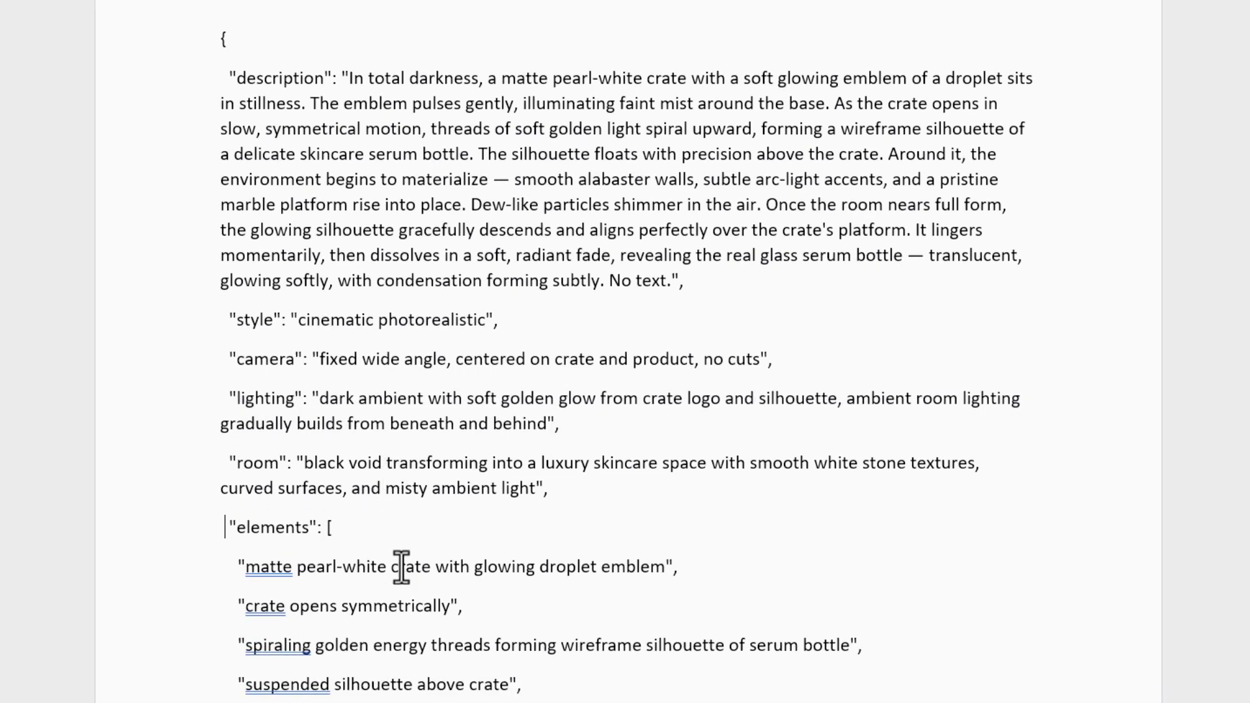
pyautogui.scroll(-3, 564, 569)
pyautogui.click(564, 569)
pyautogui.scroll(-7, 561, 569)
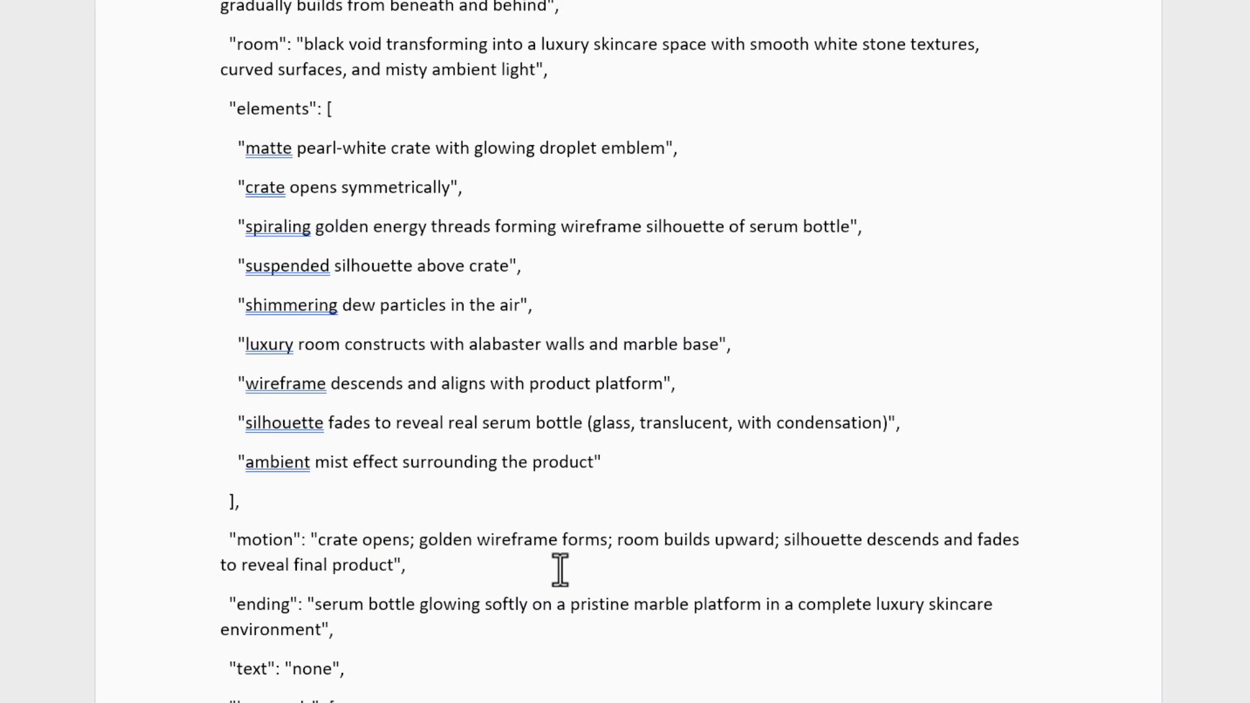
pyautogui.scroll(-9, 508, 544)
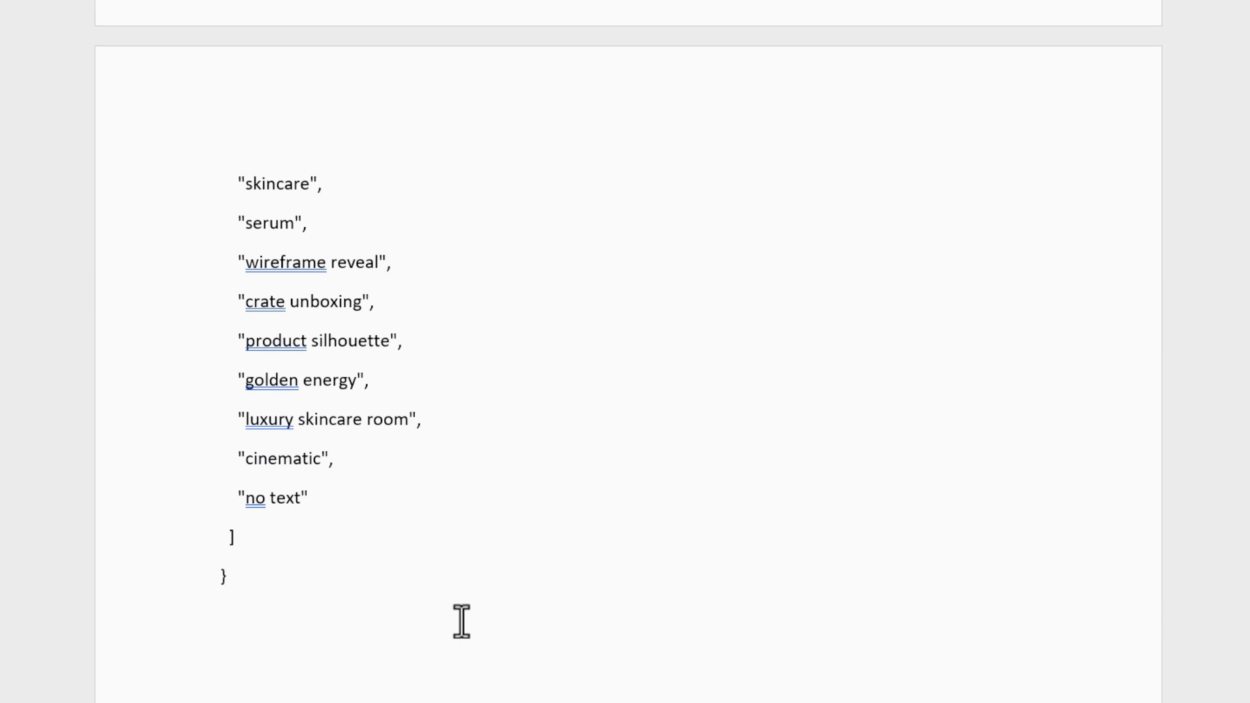
pyautogui.scroll(20, 241, 306)
pyautogui.moveTo(241, 306); pyautogui.dragTo(242, 306)
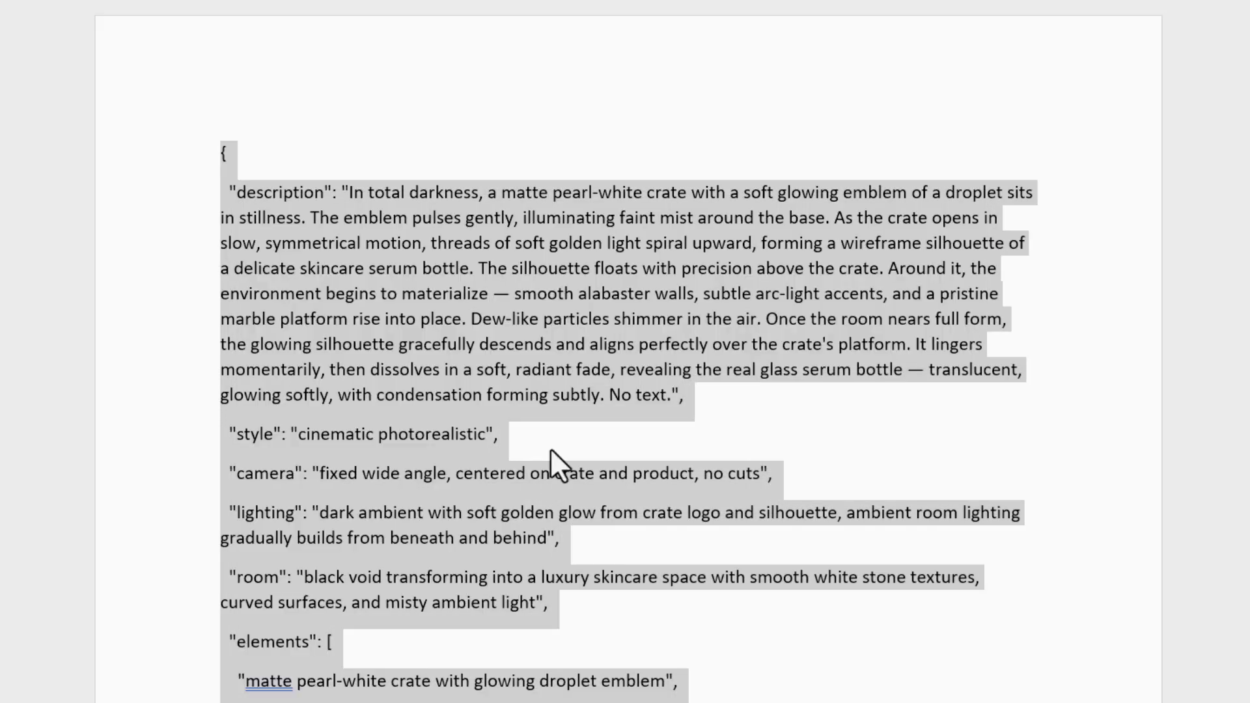
# Watch the finished pearl-white droplet-crate serum clip full screen, then return to the project.
pyautogui.click(555, 398)
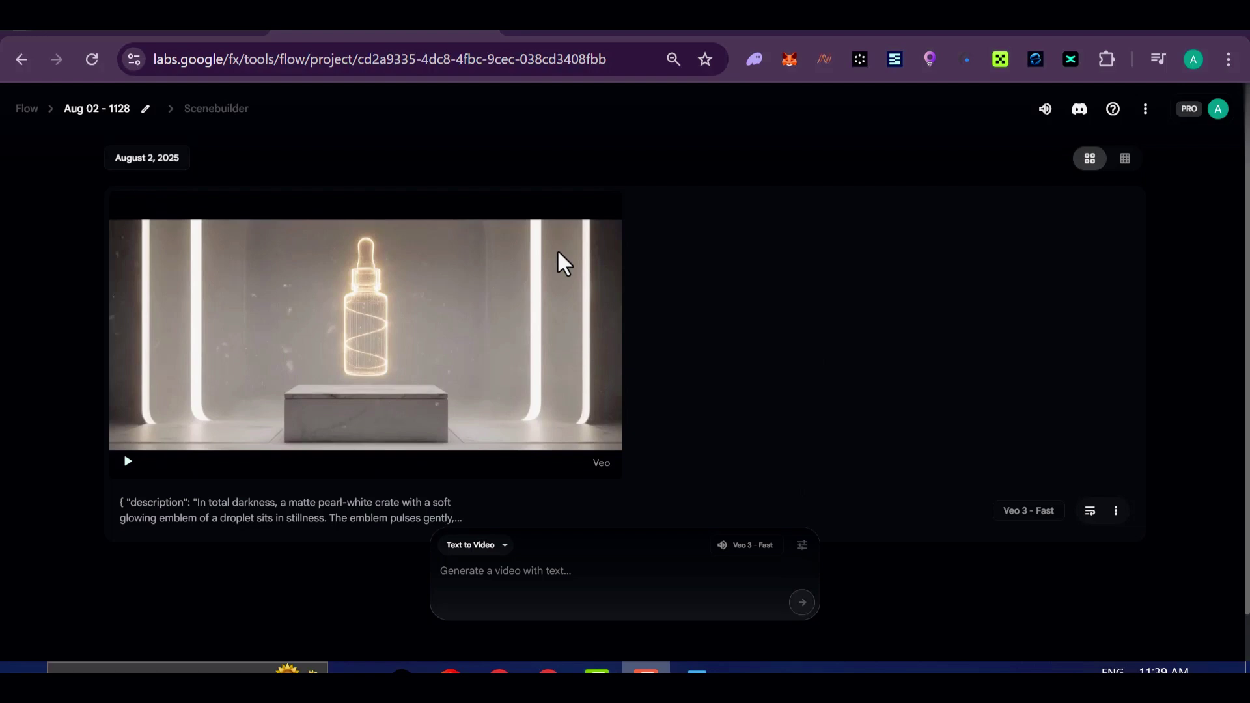
pyautogui.moveTo(483, 358)
pyautogui.moveTo(554, 264)
pyautogui.click(573, 216)
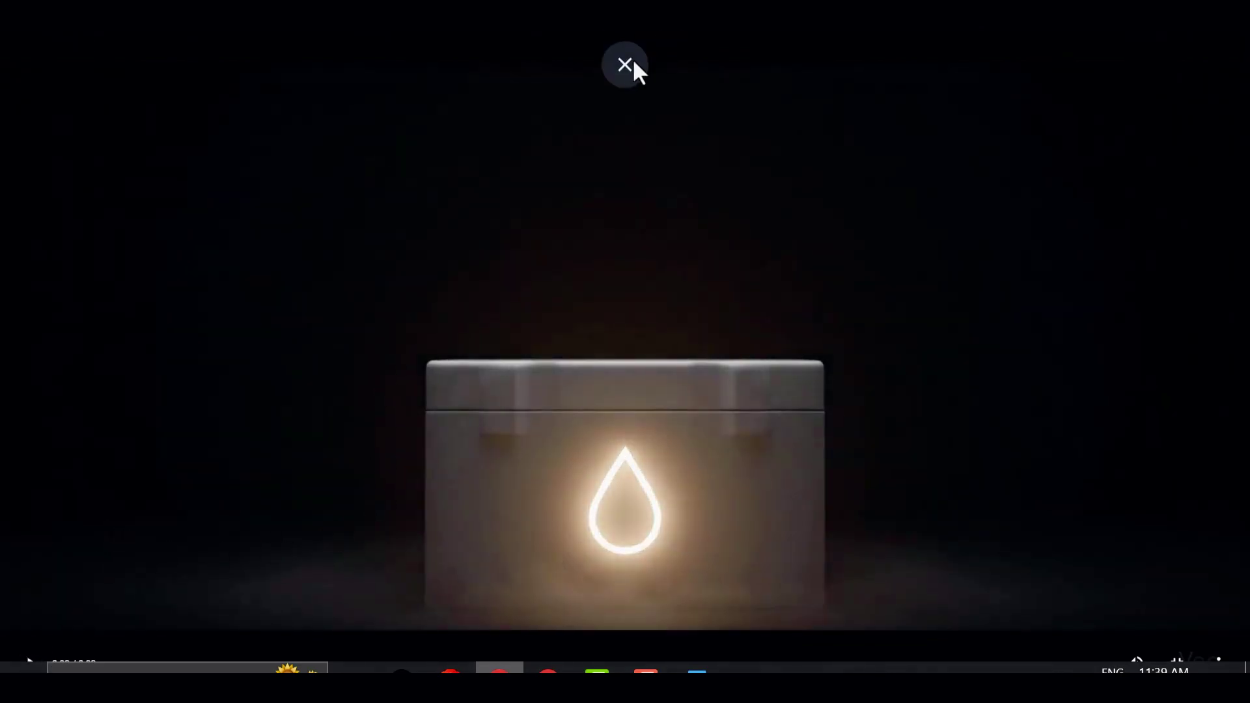
pyautogui.click(626, 65)
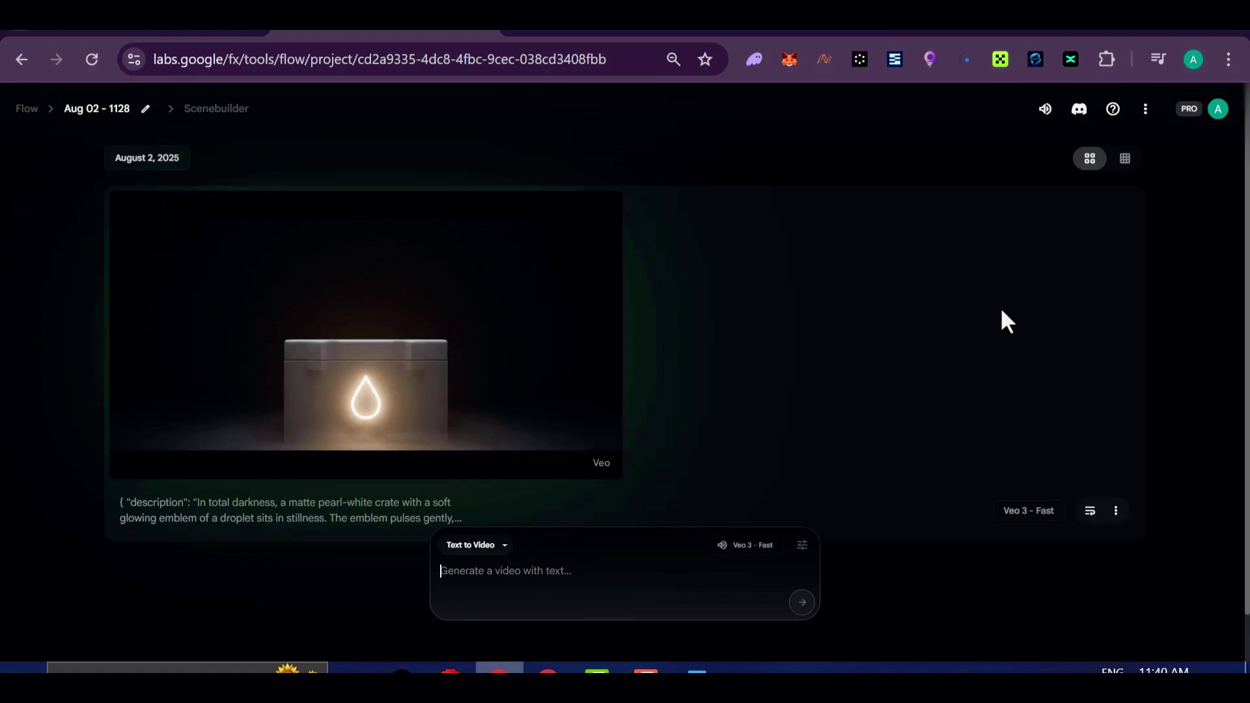
# In ChatGPT zoomed to 80%, send the smartwatch product-reveal JSON prompt request.
pyautogui.hotkey('alt', 'Tab')
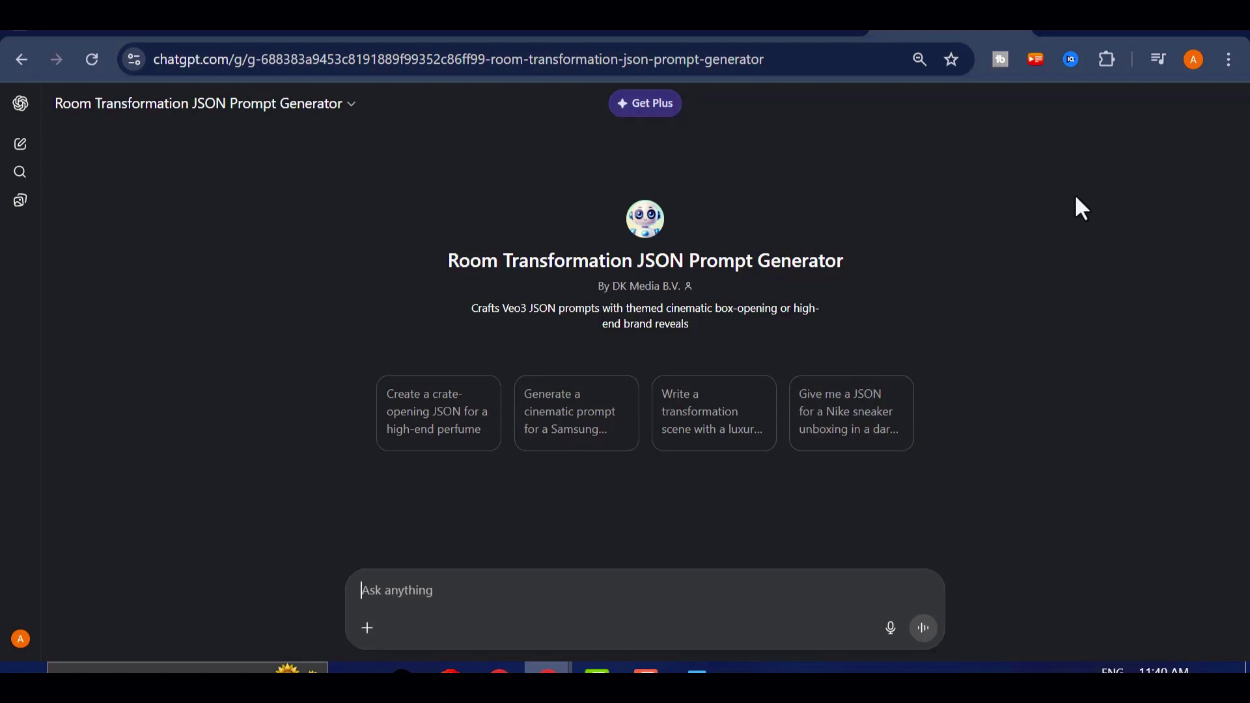
pyautogui.hotkey('ctrl', '-')
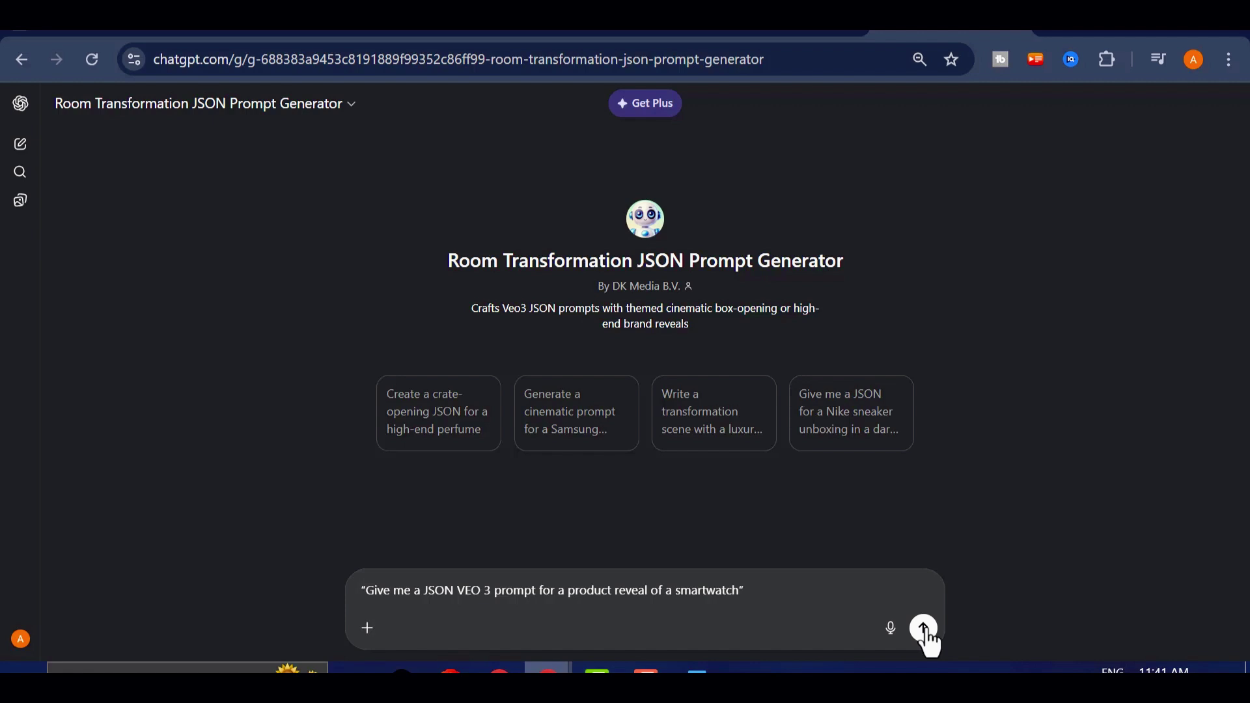
pyautogui.write('"Give me a JSON VEO 3 prompt for a product reveal of a smartwatch"')
pyautogui.press('Return')
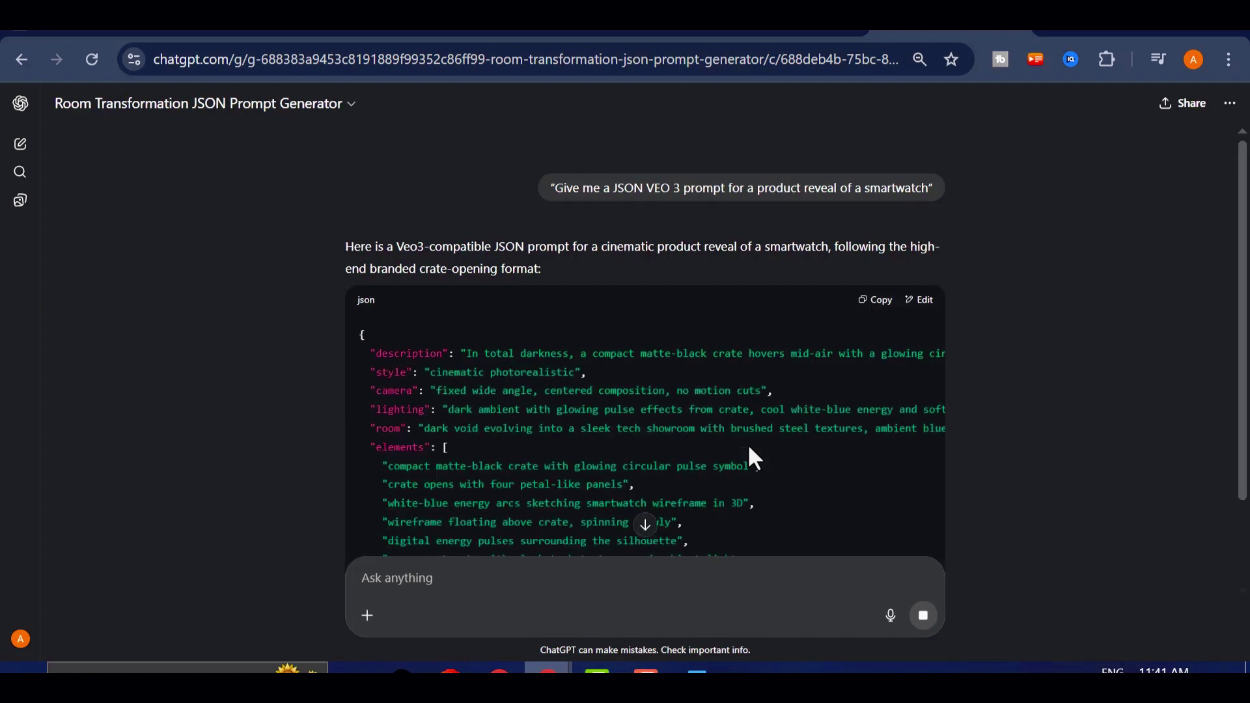
# Read through the generated smartwatch crate-reveal JSON prompt.
pyautogui.scroll(-4, 752, 456)
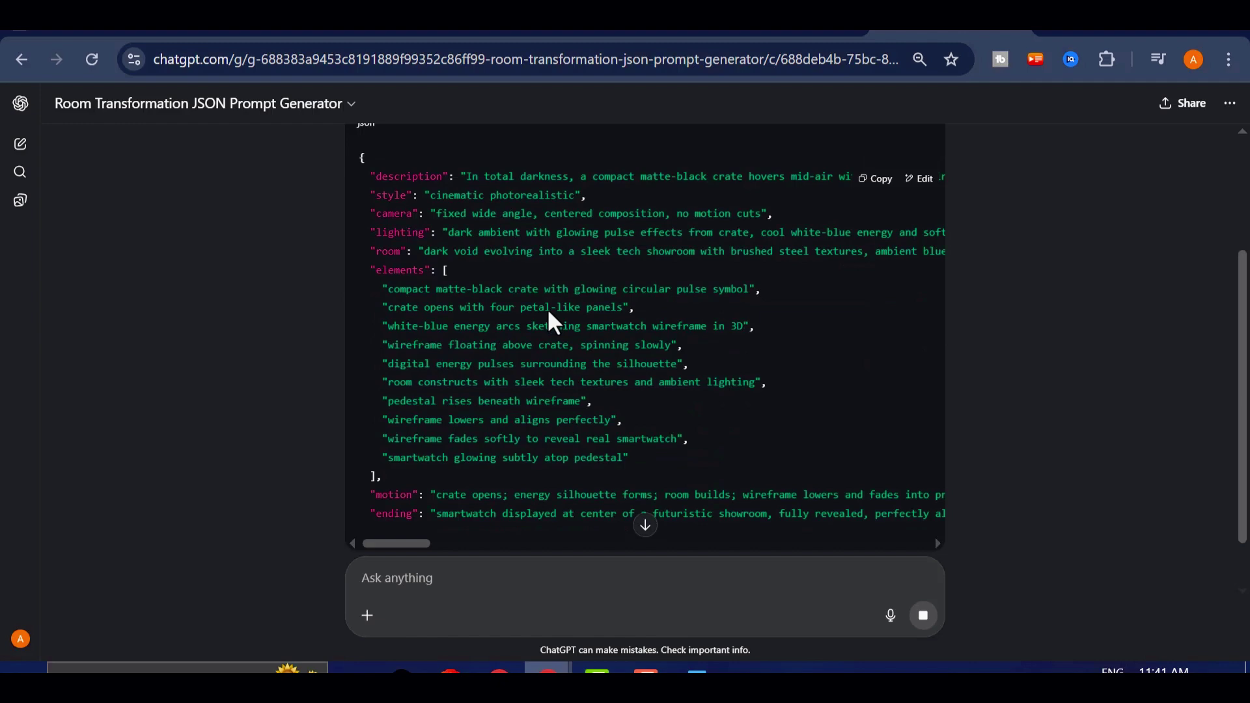
pyautogui.scroll(-4, 559, 328)
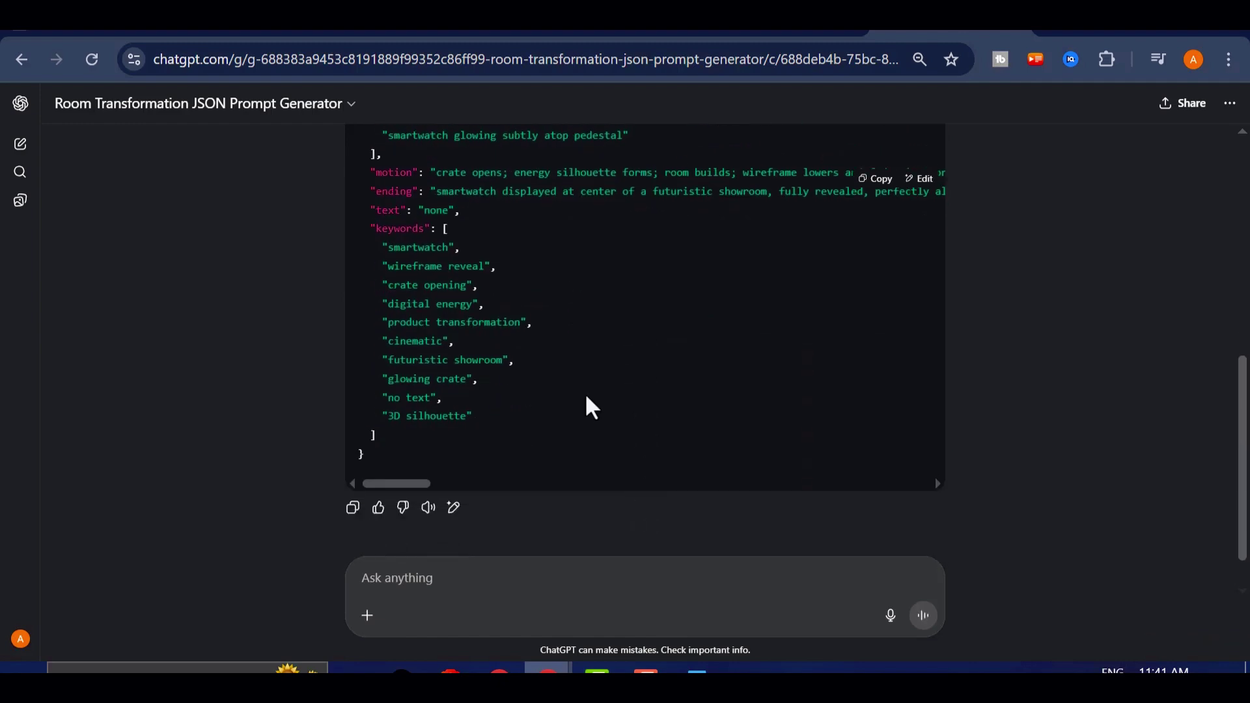
pyautogui.scroll(6, 586, 399)
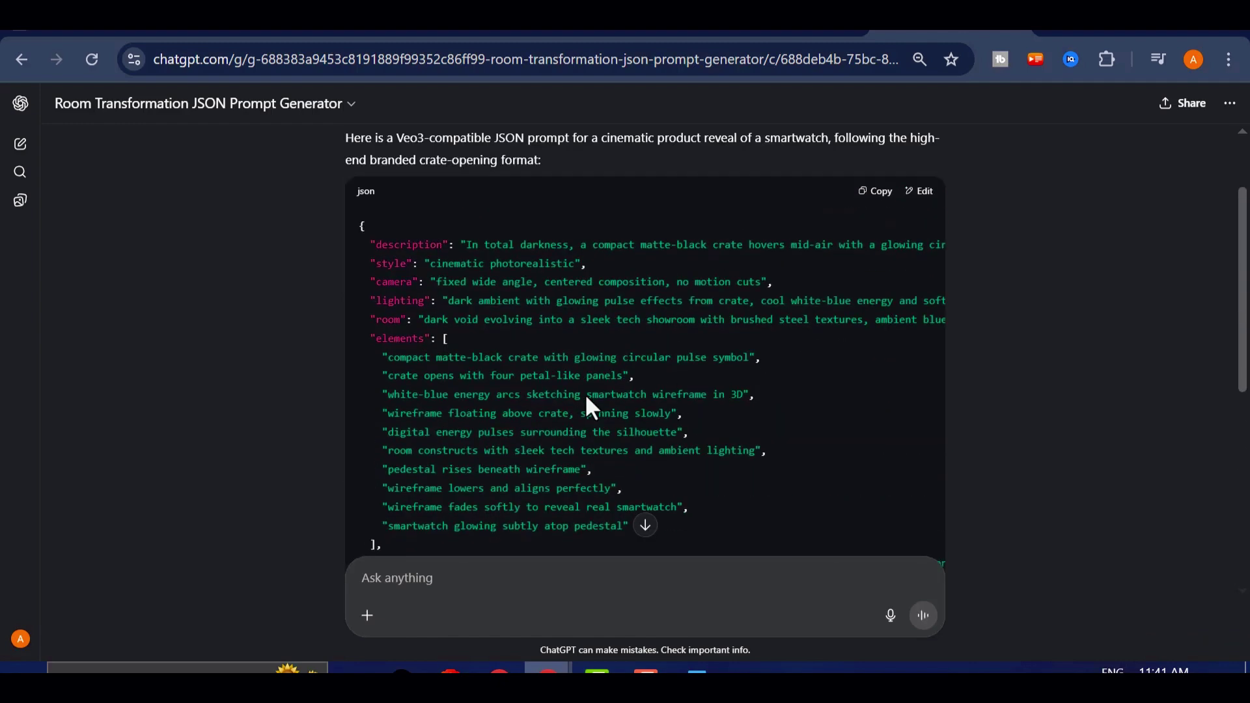
pyautogui.scroll(2, 586, 398)
pyautogui.scroll(-2, 536, 359)
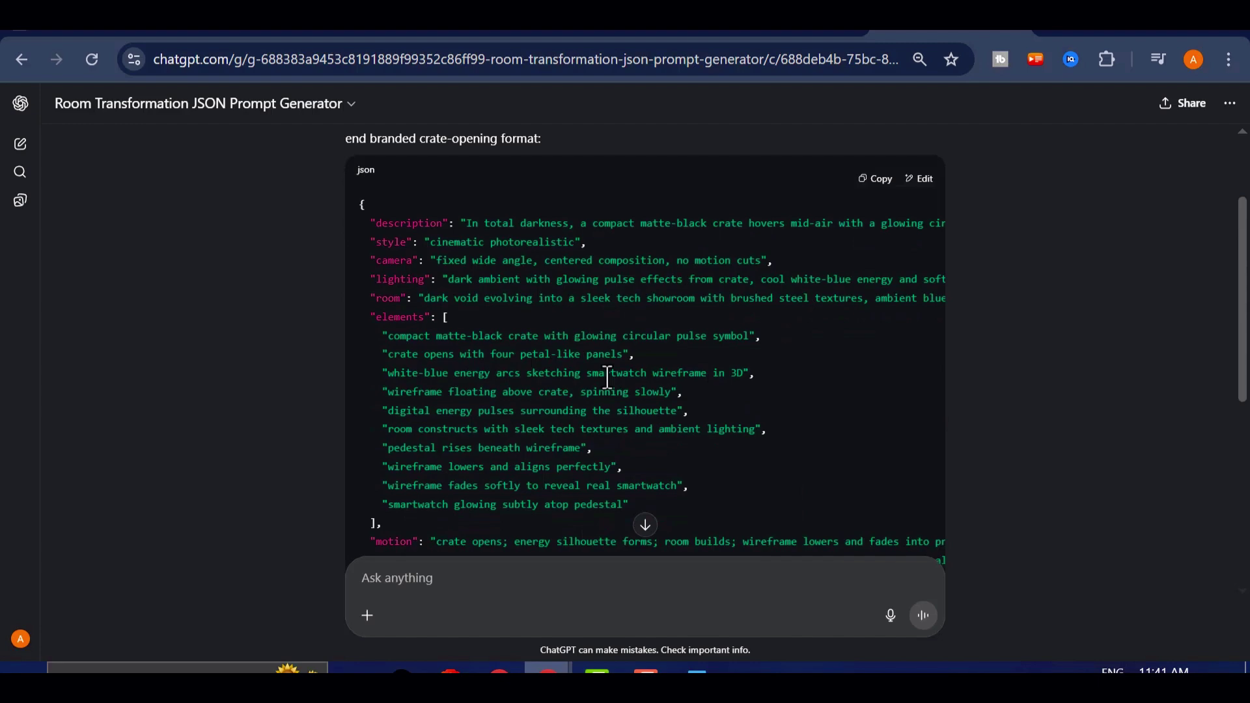
pyautogui.scroll(-6, 671, 363)
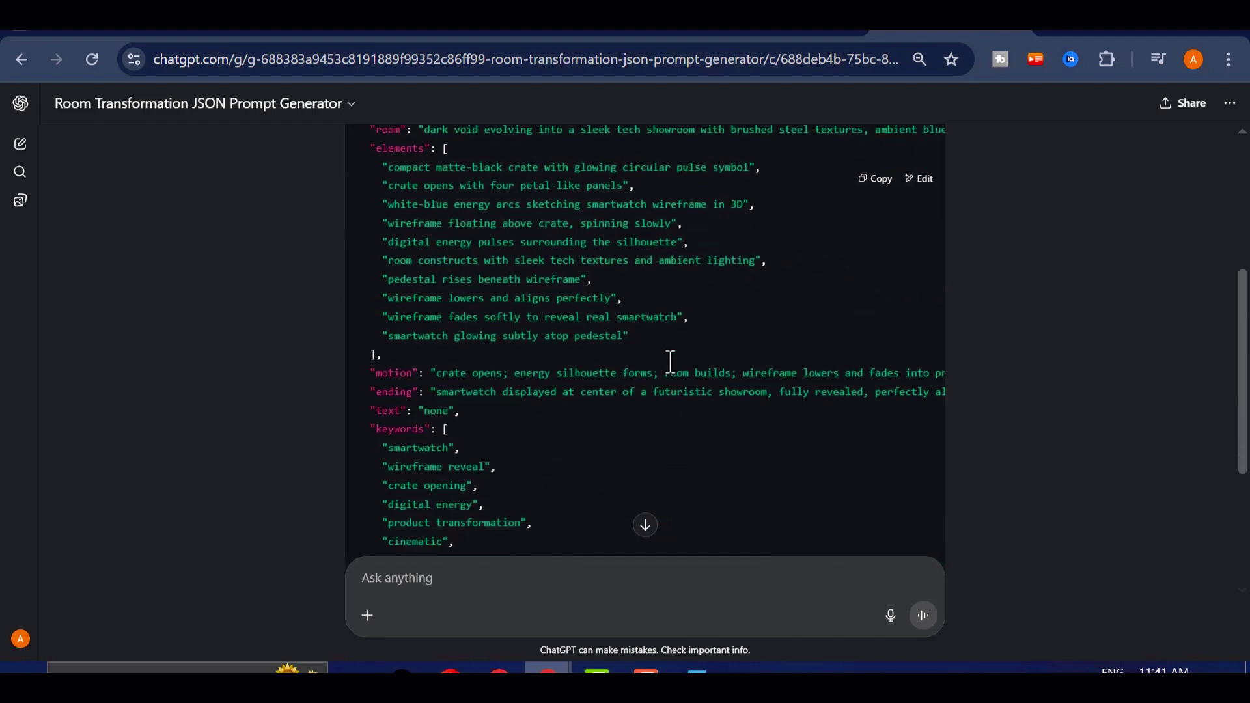
pyautogui.scroll(8, 591, 386)
pyautogui.scroll(-2, 612, 468)
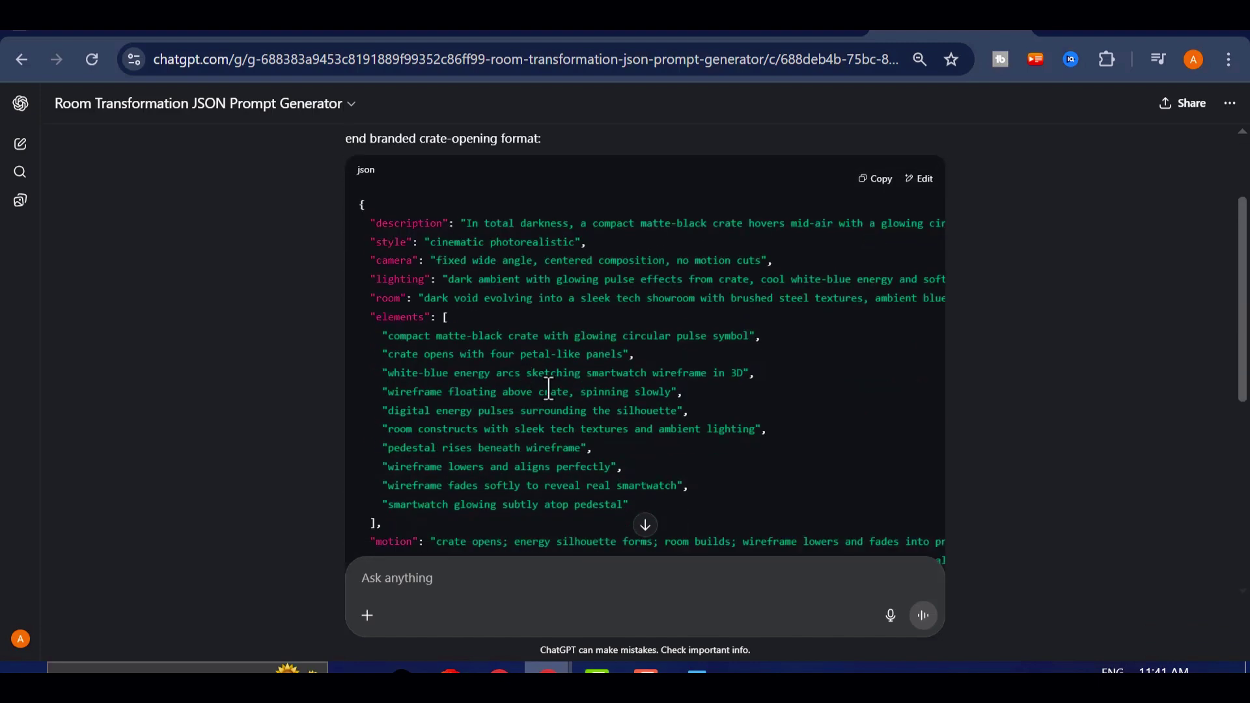
pyautogui.scroll(2, 752, 408)
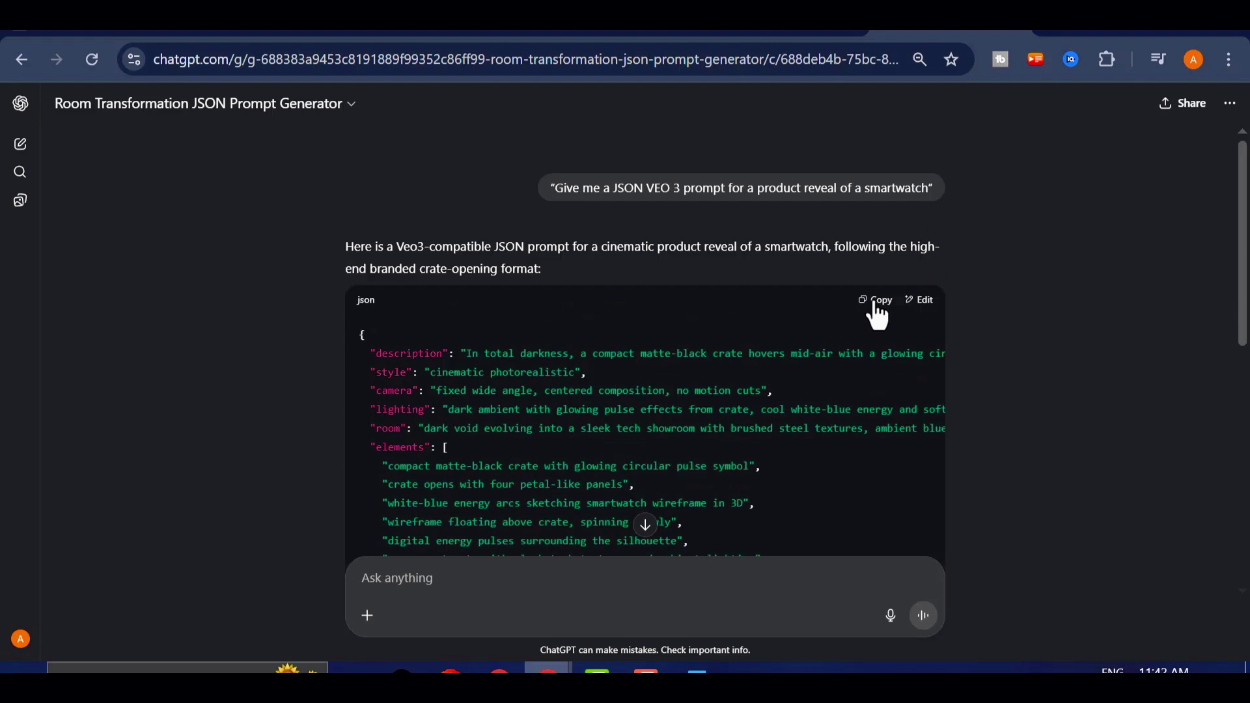
pyautogui.hotkey('alt', 'Tab')
# Paste the smartwatch JSON prompt into Flow and generate the matte-black crate clip.
pyautogui.rightClick(475, 573)
pyautogui.click(521, 350)
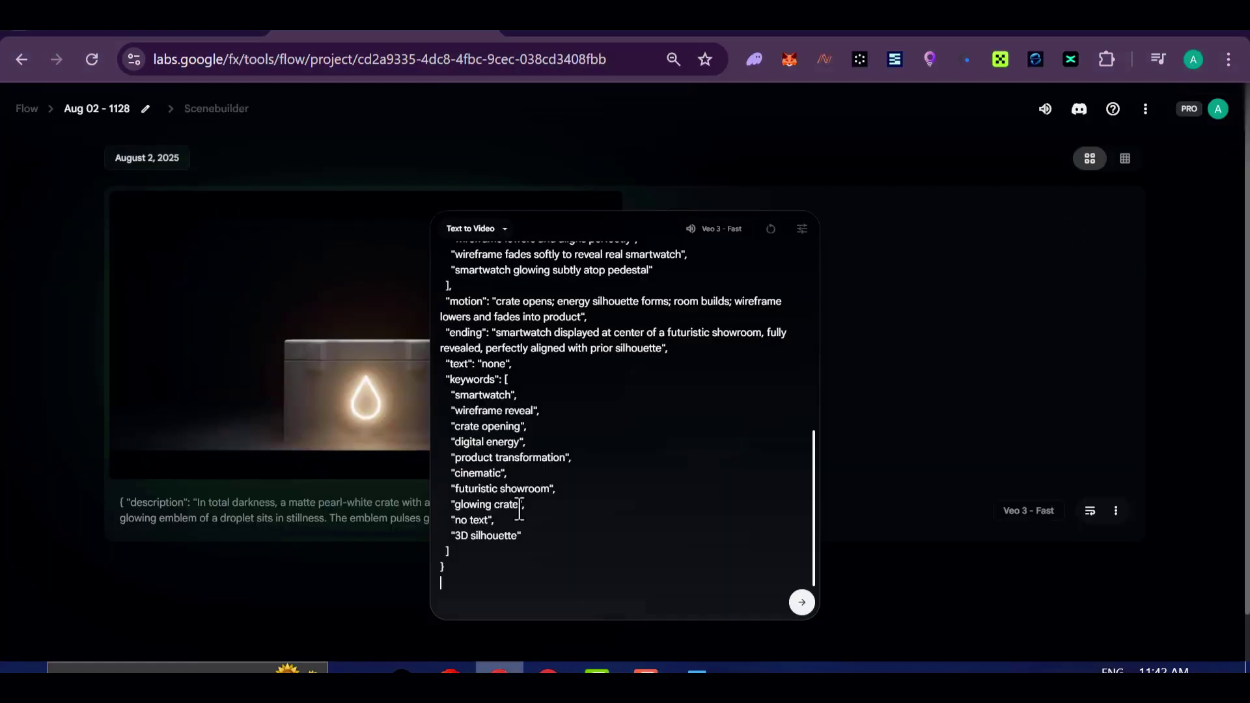
pyautogui.click(801, 599)
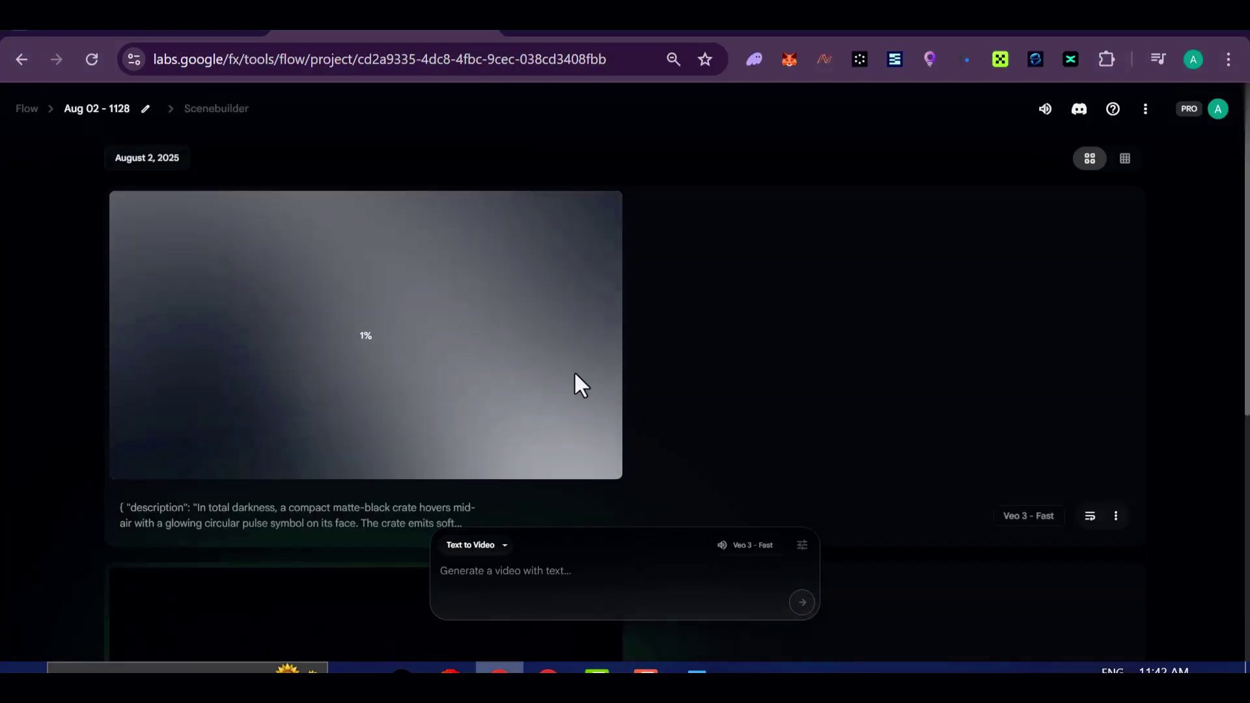
pyautogui.scroll(-4, 636, 416)
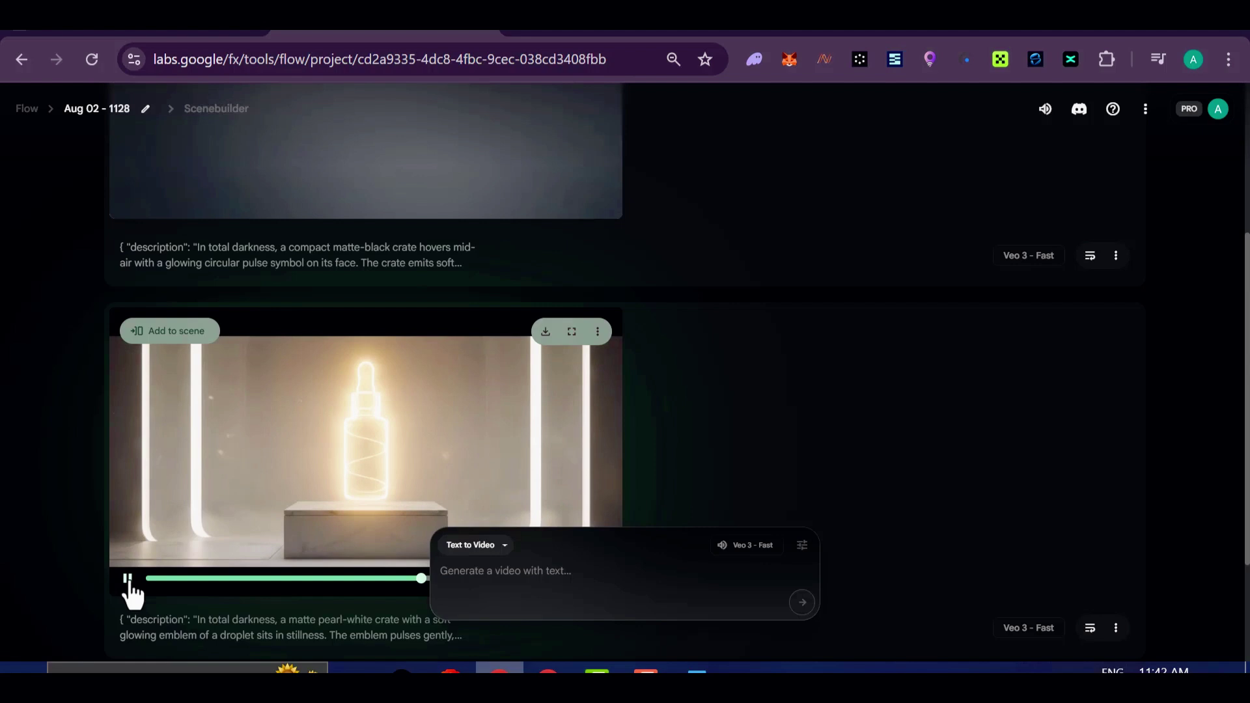
pyautogui.scroll(4, 889, 485)
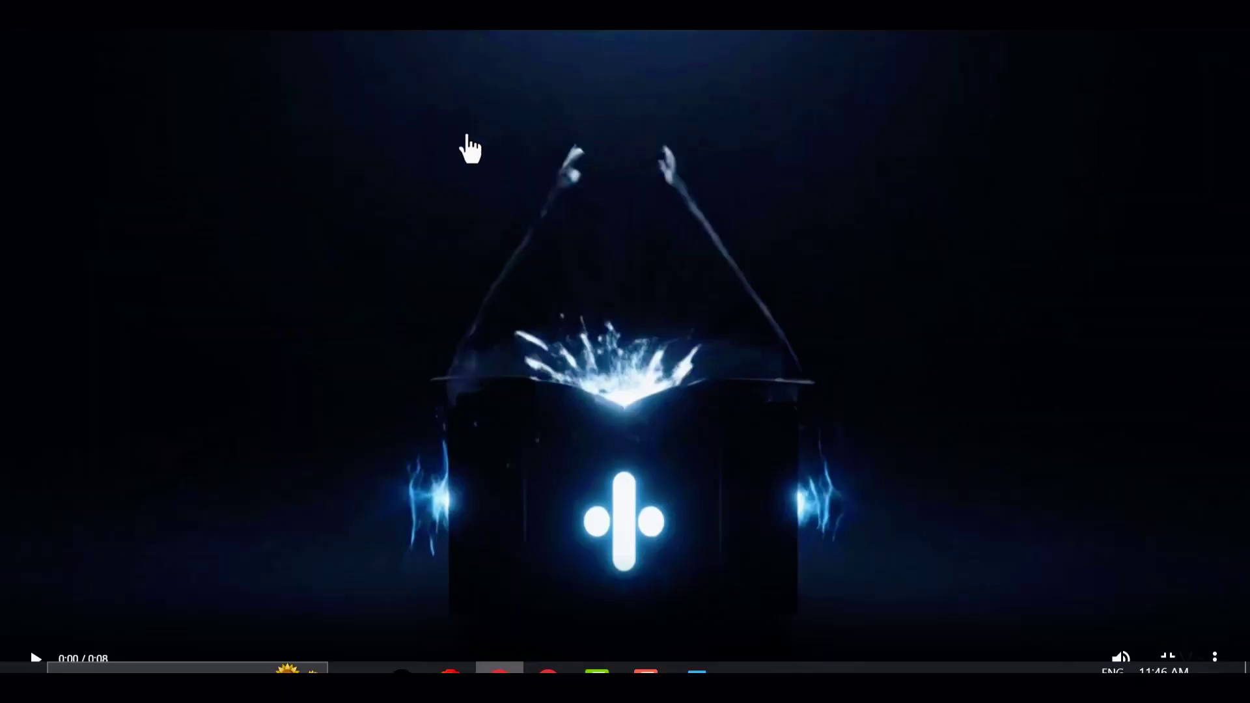
# Leave full screen, then paste the wireless-earbuds box JSON prompt and generate its clip.
pyautogui.click(624, 65)
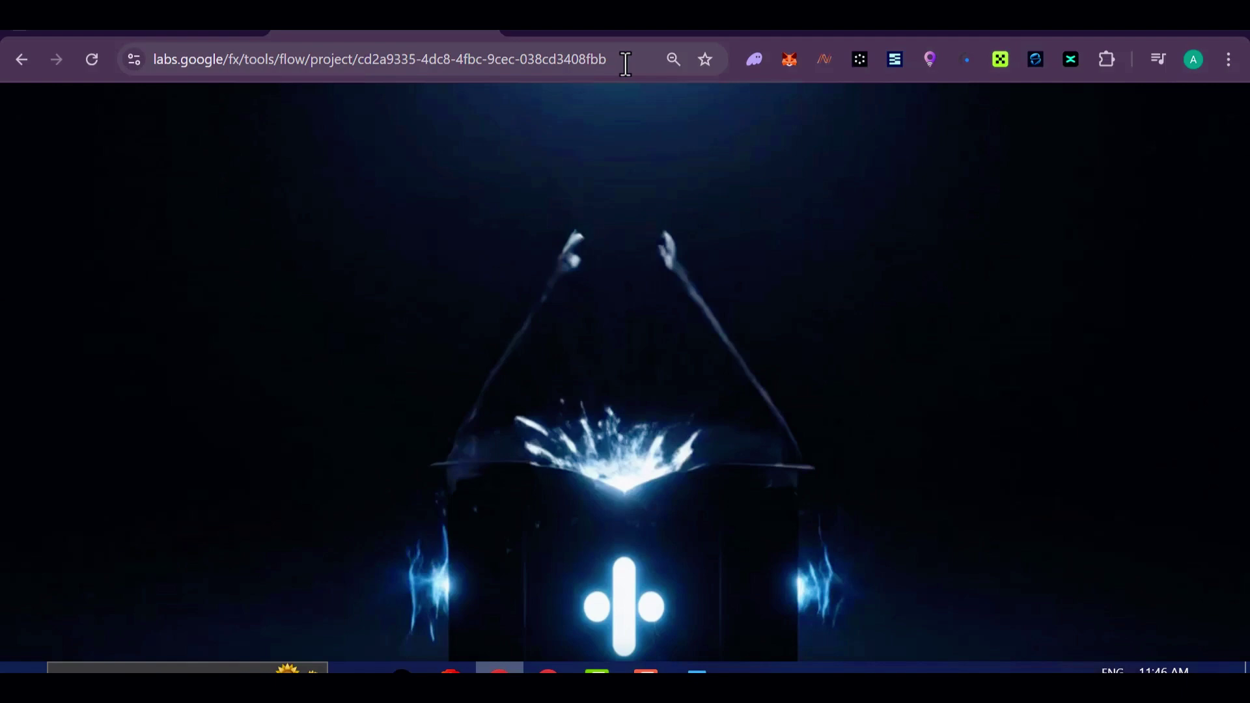
pyautogui.scroll(-2, 678, 428)
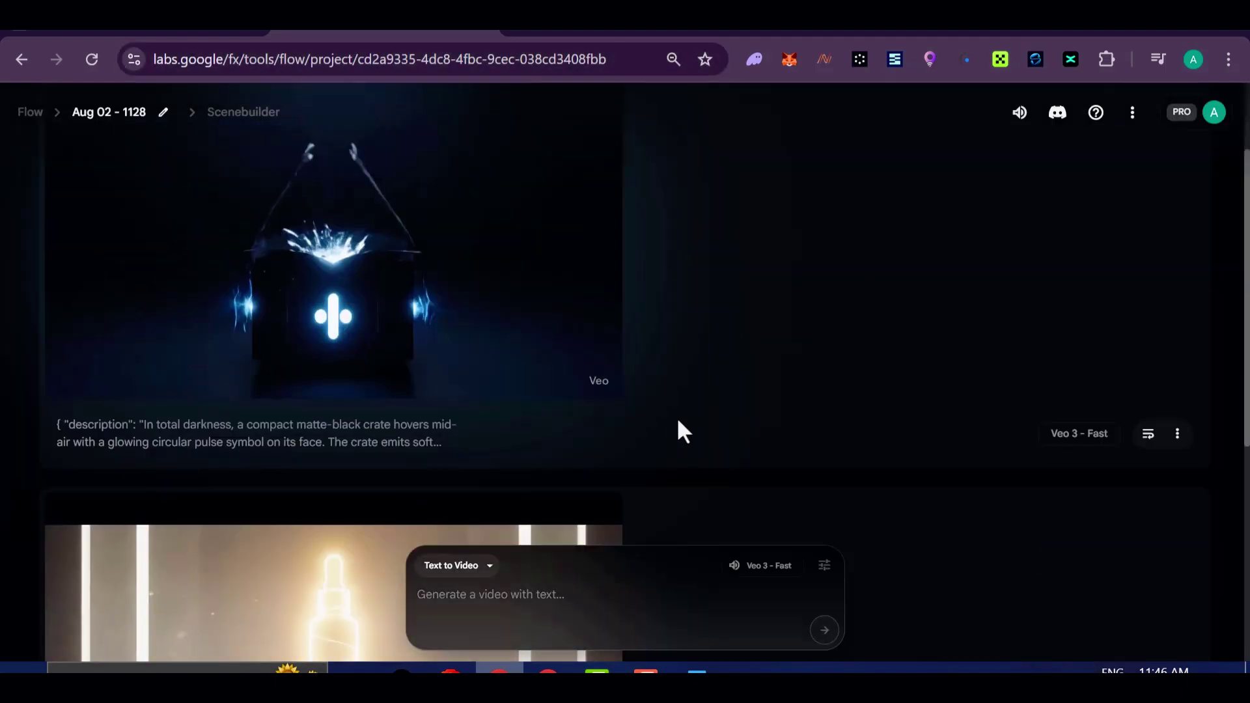
pyautogui.rightClick(528, 594)
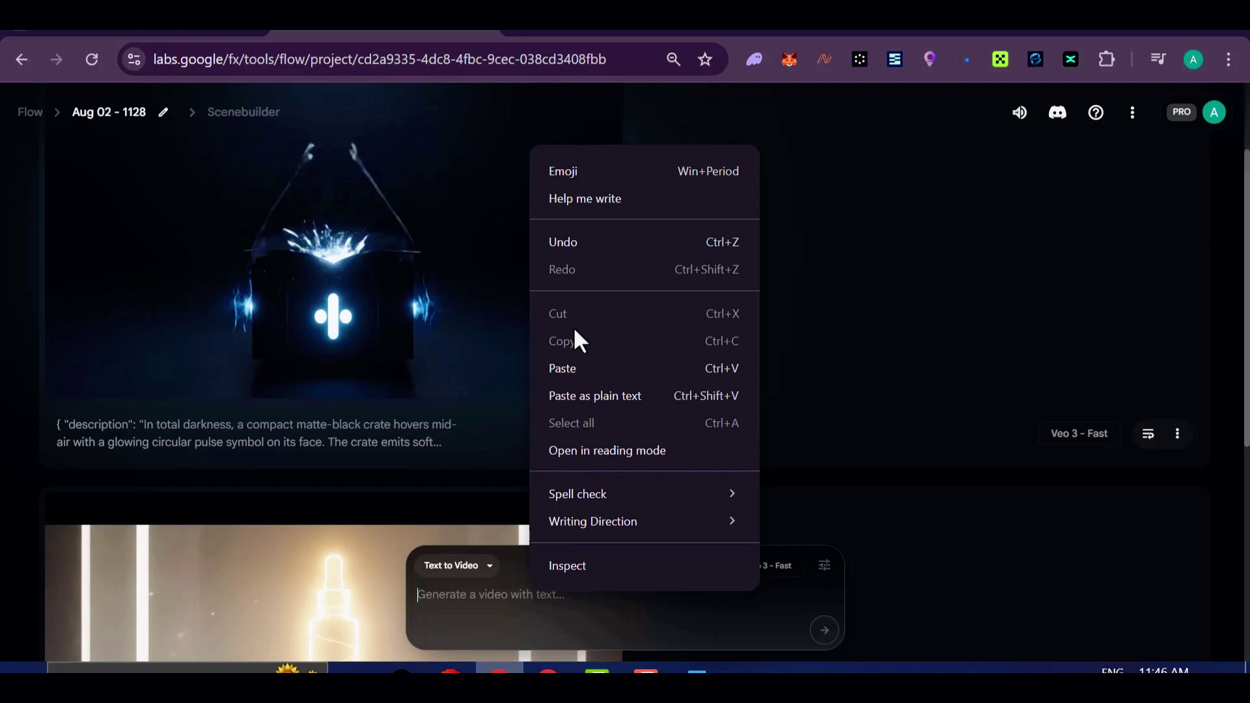
pyautogui.click(569, 368)
pyautogui.scroll(3, 640, 473)
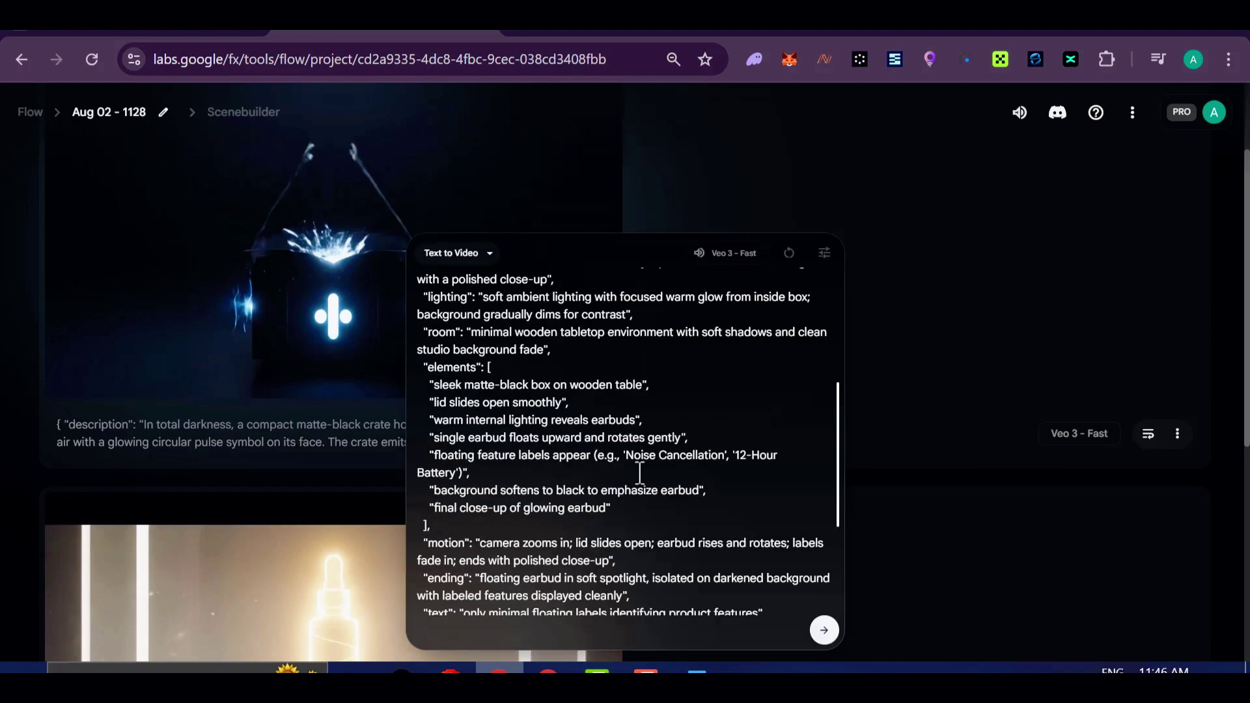
pyautogui.scroll(4, 640, 474)
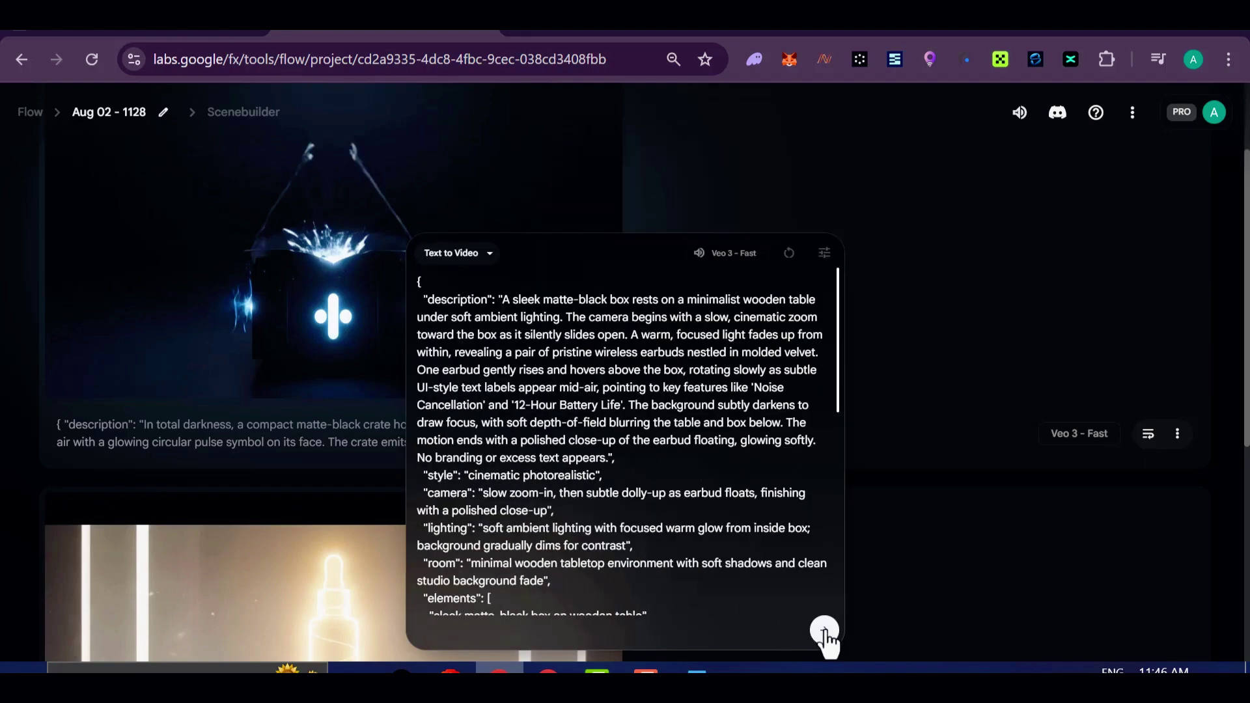
pyautogui.press('Return')
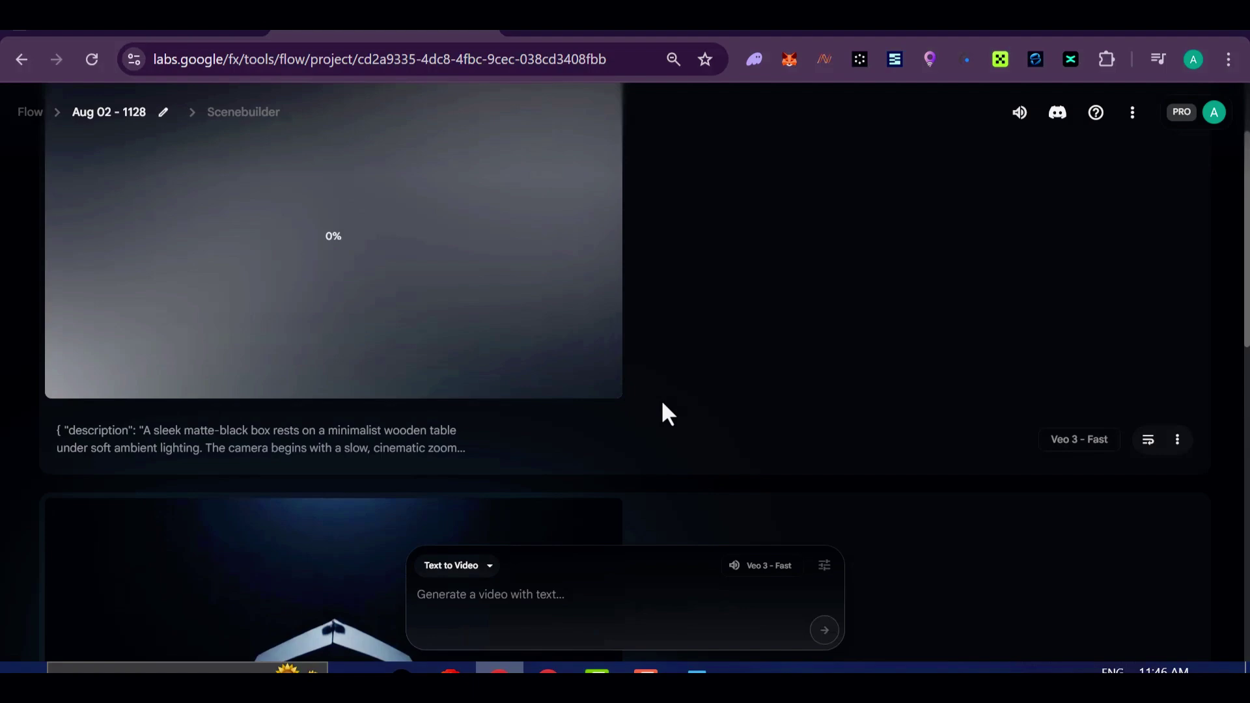
# Request the Upscaled (1080p) download of the smartwatch clip and wait for upscaling to finish.
pyautogui.scroll(-4, 367, 416)
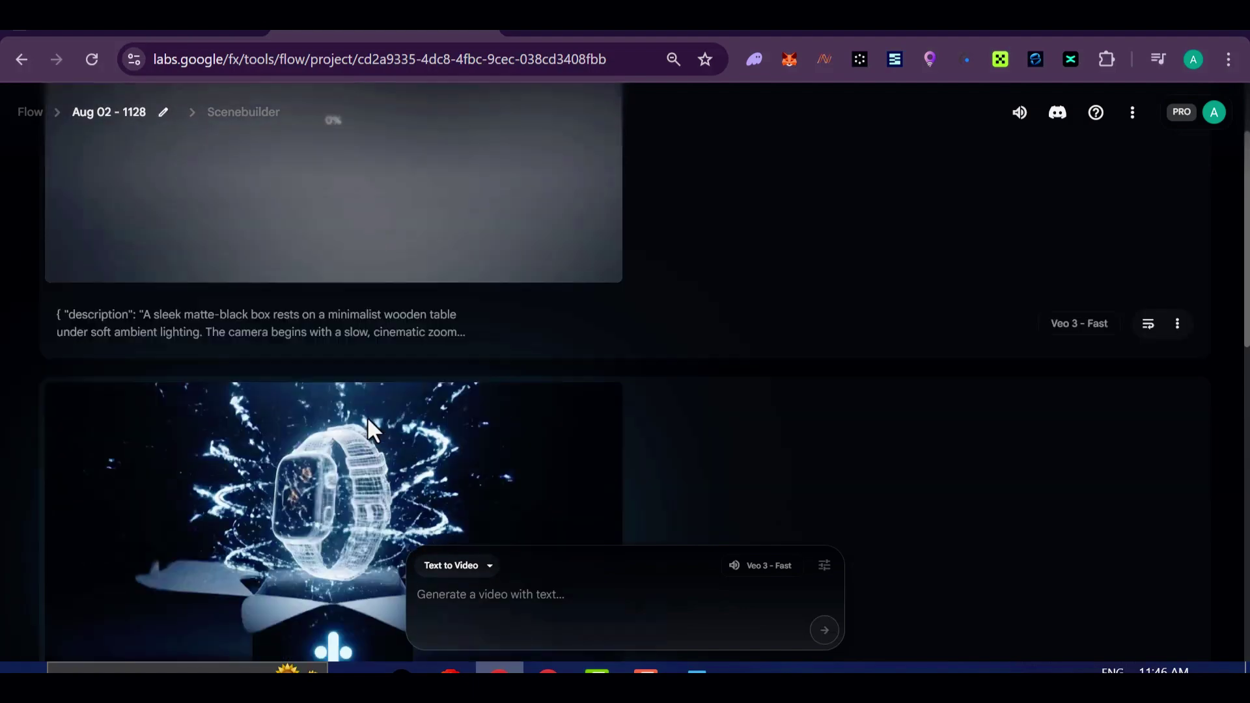
pyautogui.moveTo(62, 550)
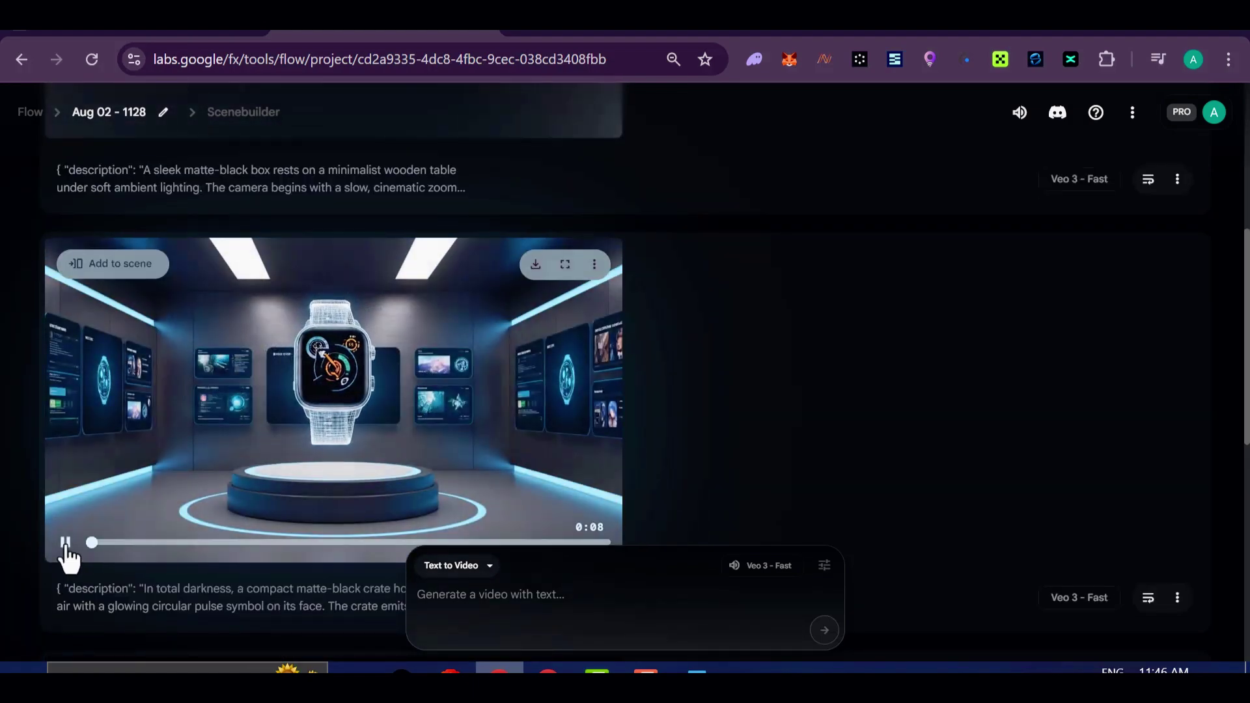
pyautogui.click(534, 266)
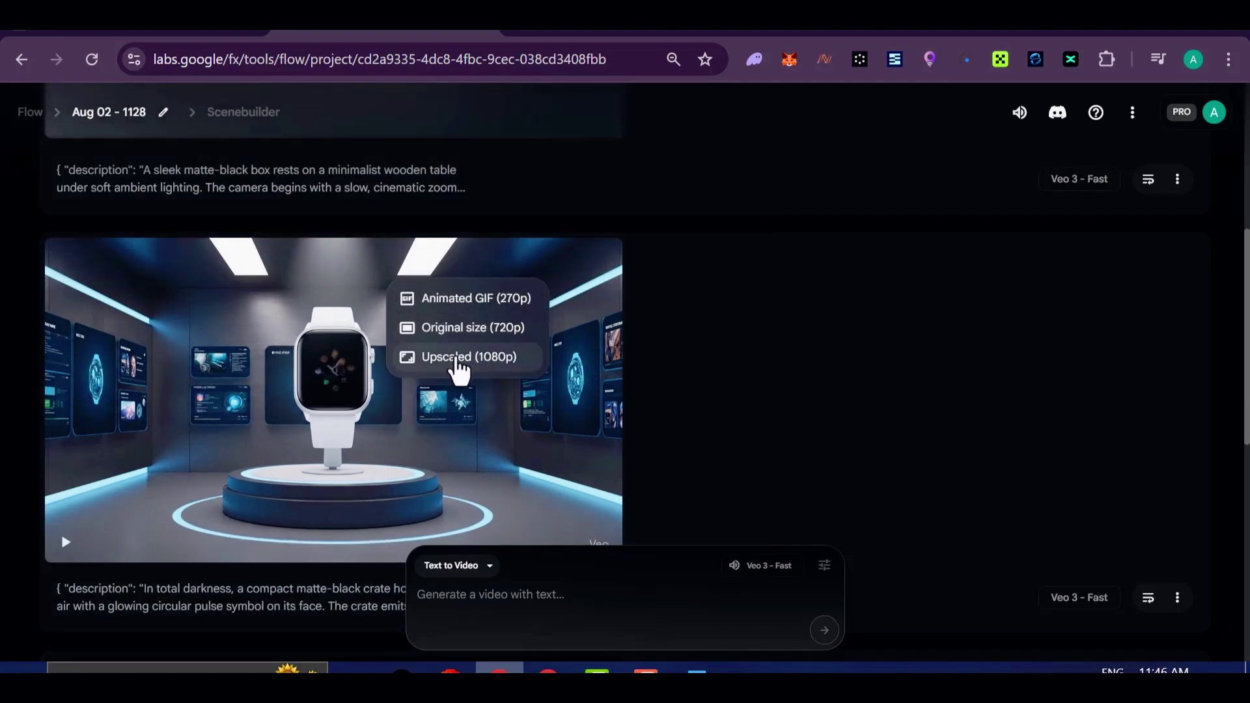
pyautogui.click(458, 358)
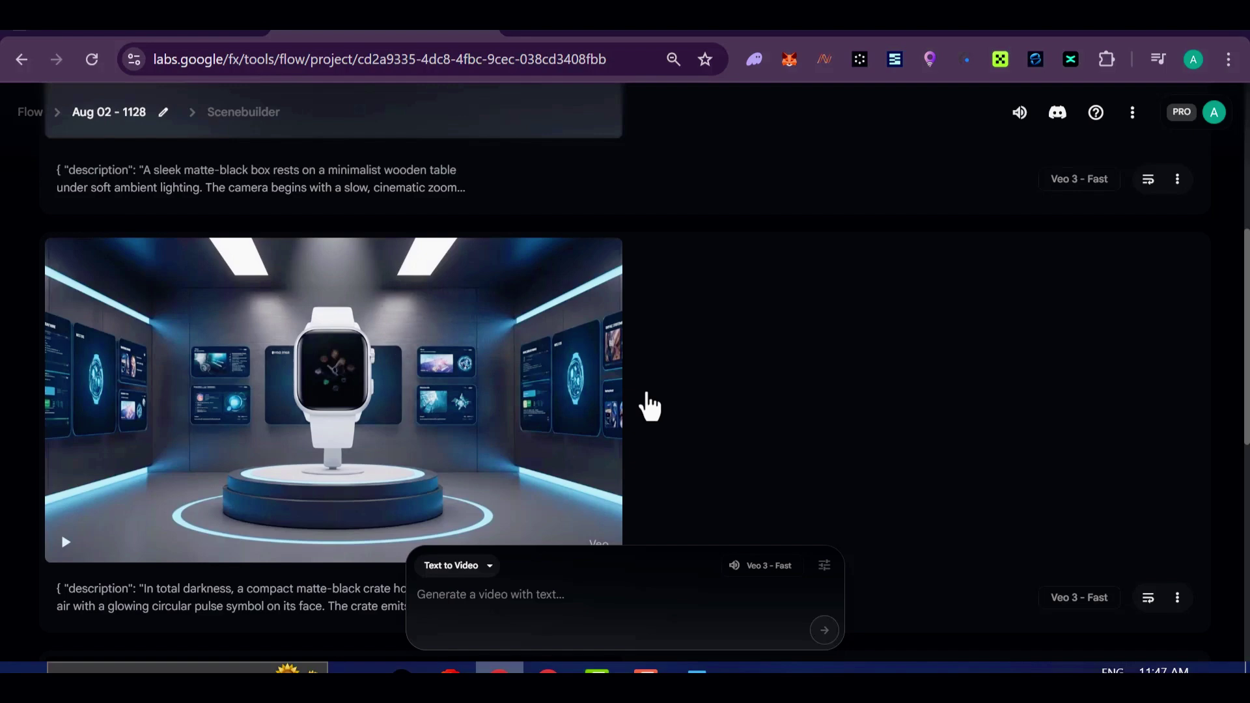
pyautogui.scroll(2, 573, 438)
pyautogui.scroll(4, 573, 438)
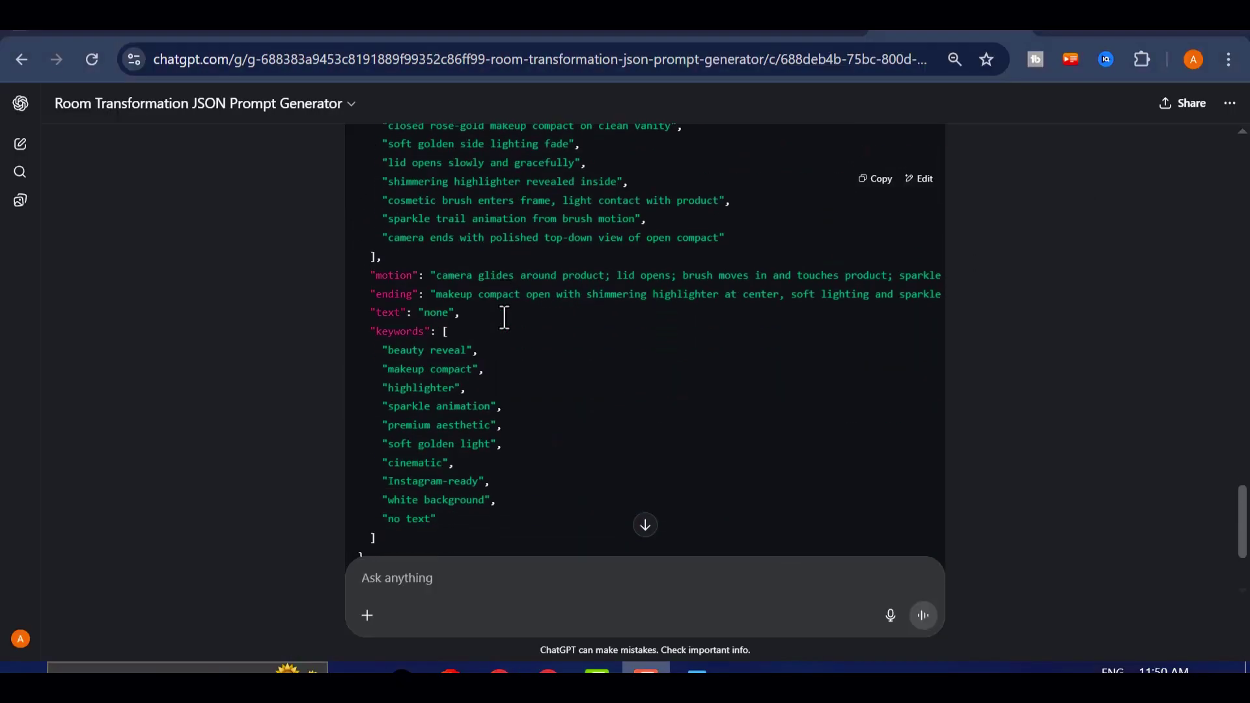
pyautogui.scroll(5, 506, 331)
pyautogui.scroll(2, 507, 324)
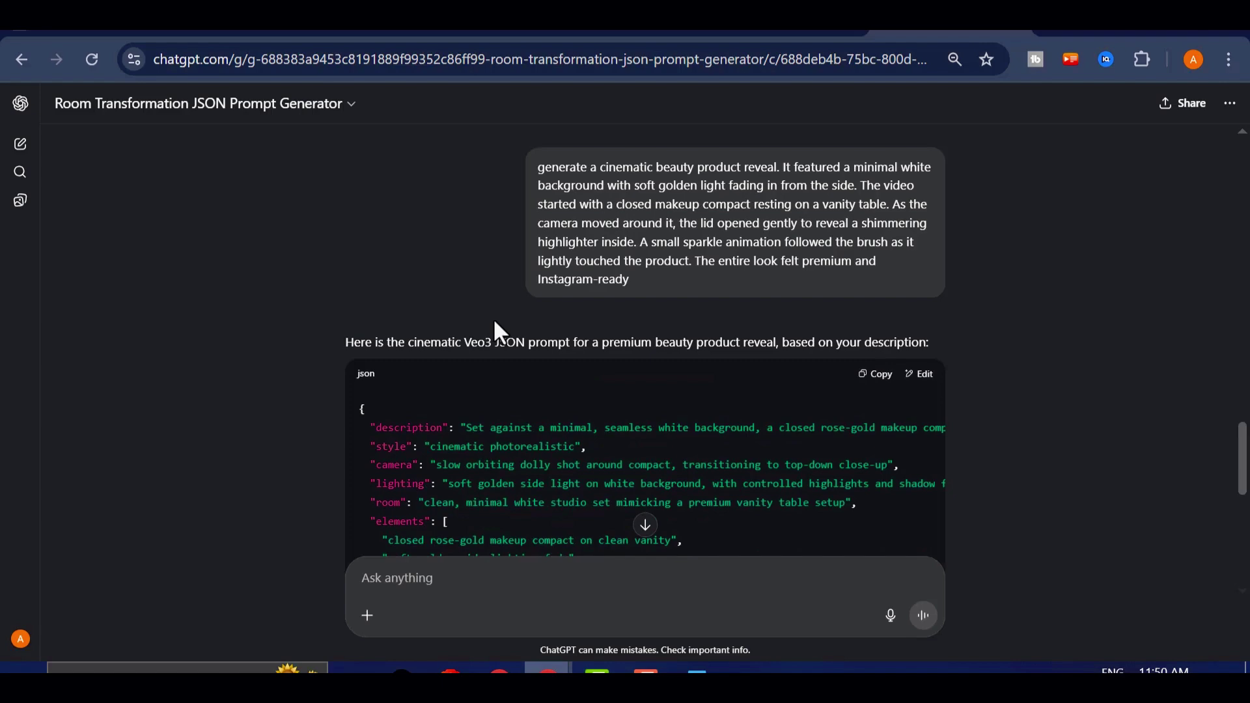
pyautogui.scroll(-4, 600, 330)
pyautogui.scroll(4, 749, 371)
pyautogui.scroll(2, 797, 375)
pyautogui.scroll(-2, 868, 355)
# Paste the rose-gold makeup-compact JSON prompt into Flow, generate it, and watch it full screen.
pyautogui.hotkey('alt', 'Tab')
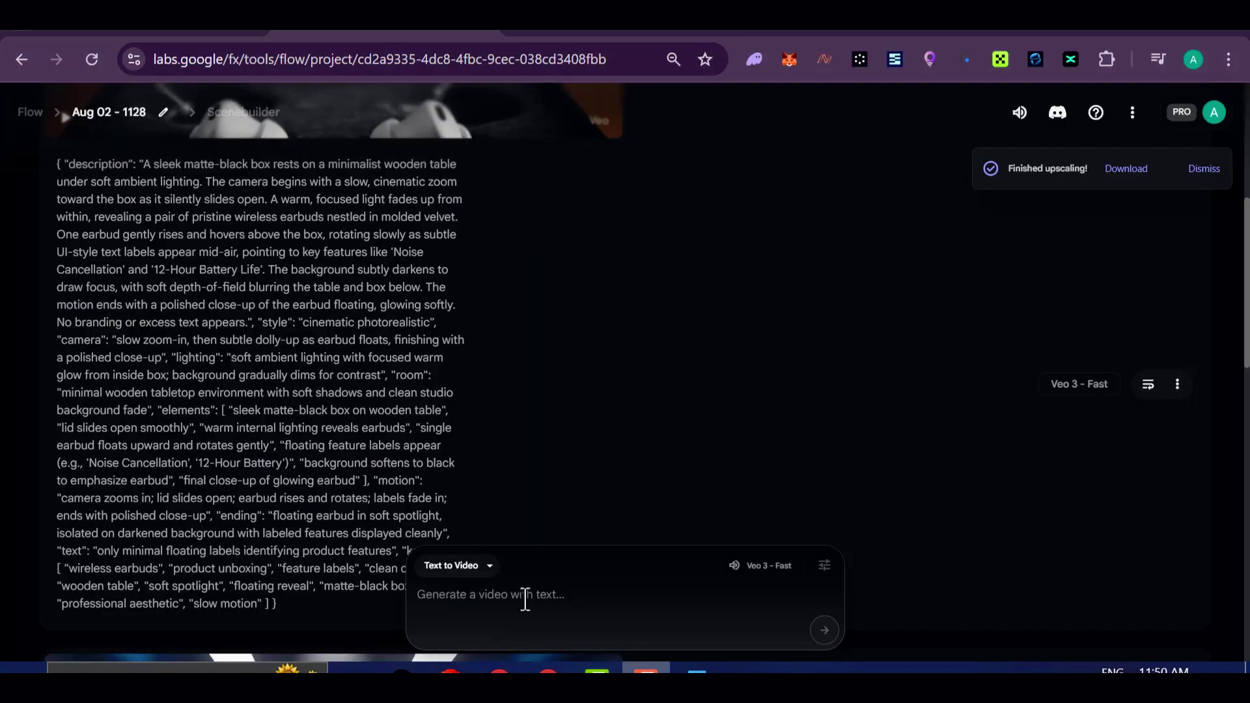
pyautogui.rightClick(510, 608)
pyautogui.click(573, 379)
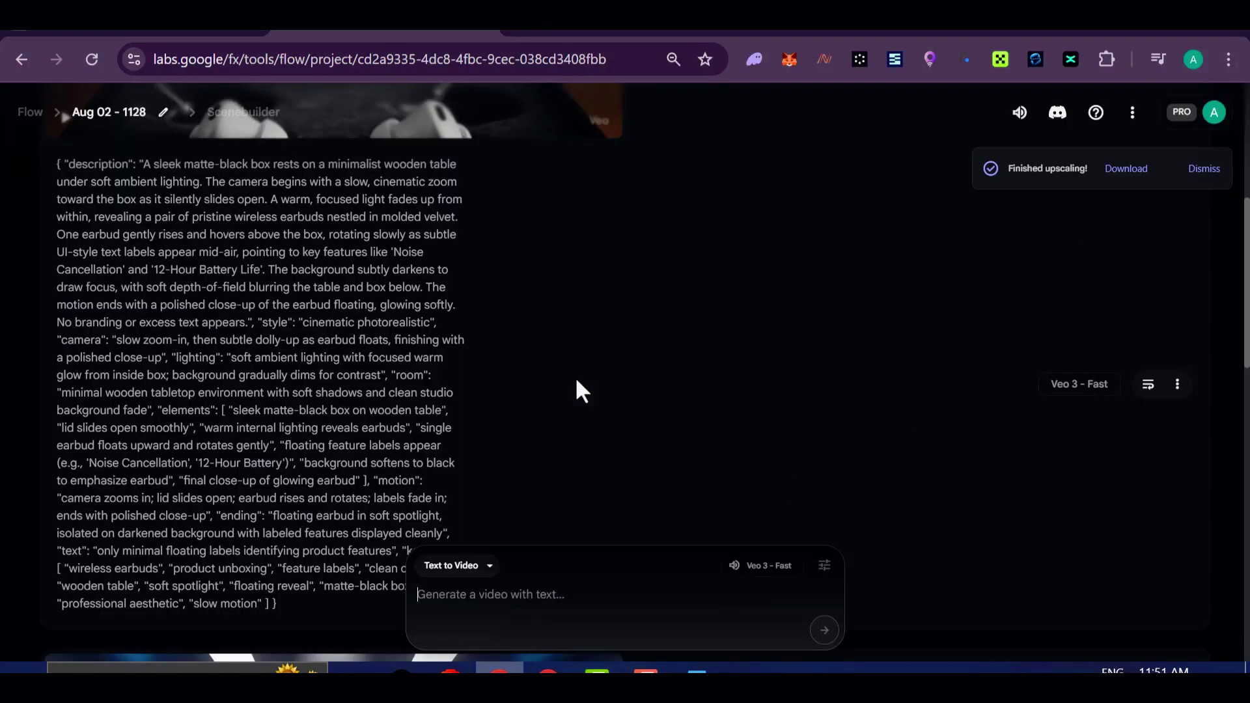
pyautogui.click(825, 631)
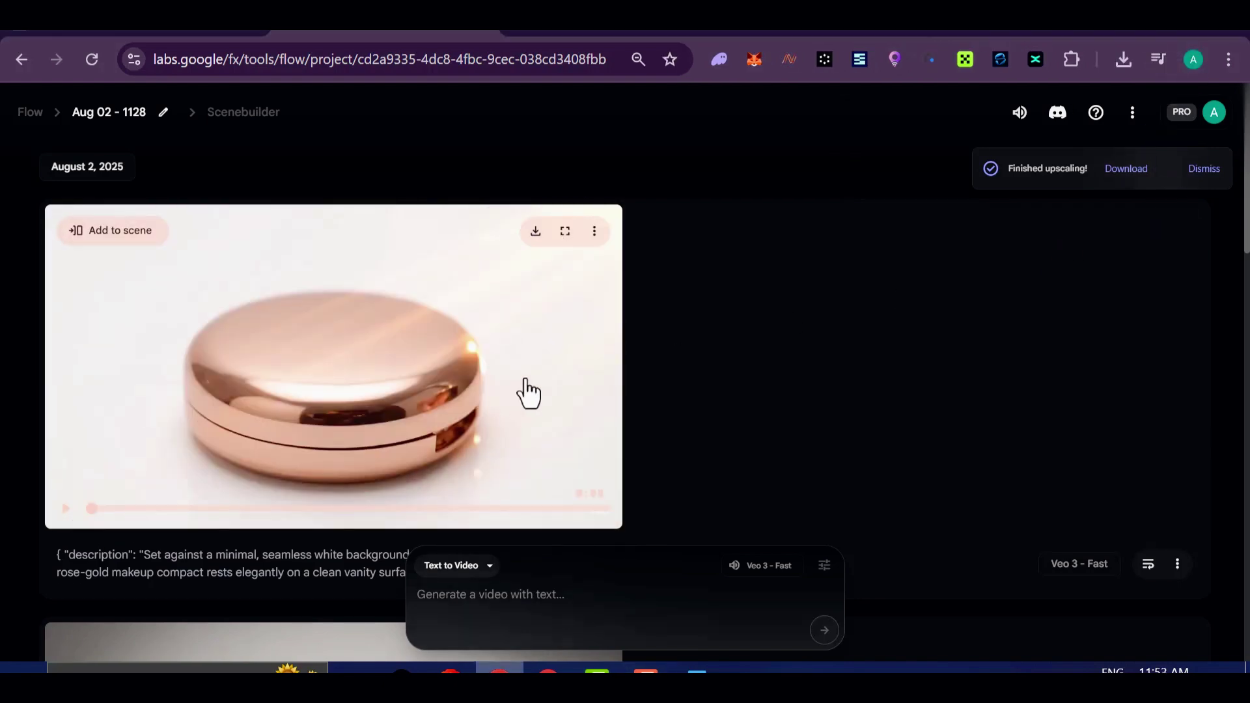
pyautogui.click(565, 233)
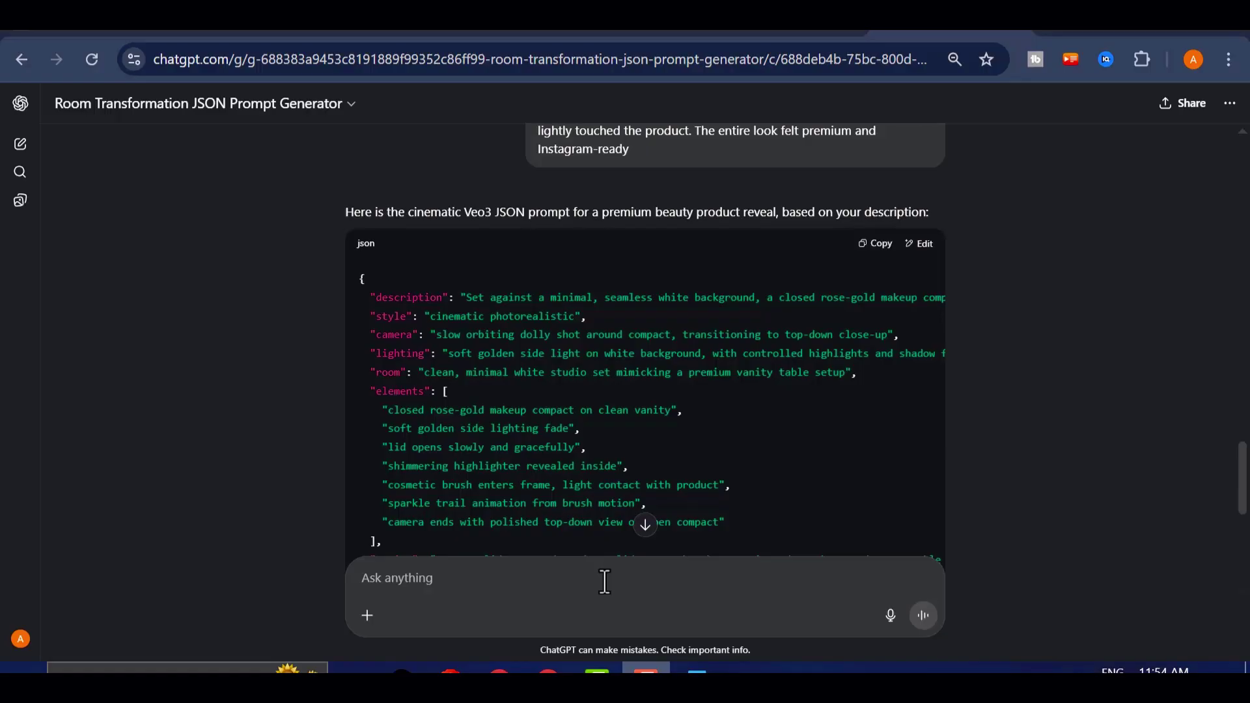
# Paste the sneaker spotlight video request into the ChatGPT chat and send it.
pyautogui.rightClick(604, 581)
pyautogui.click(641, 357)
pyautogui.click(920, 623)
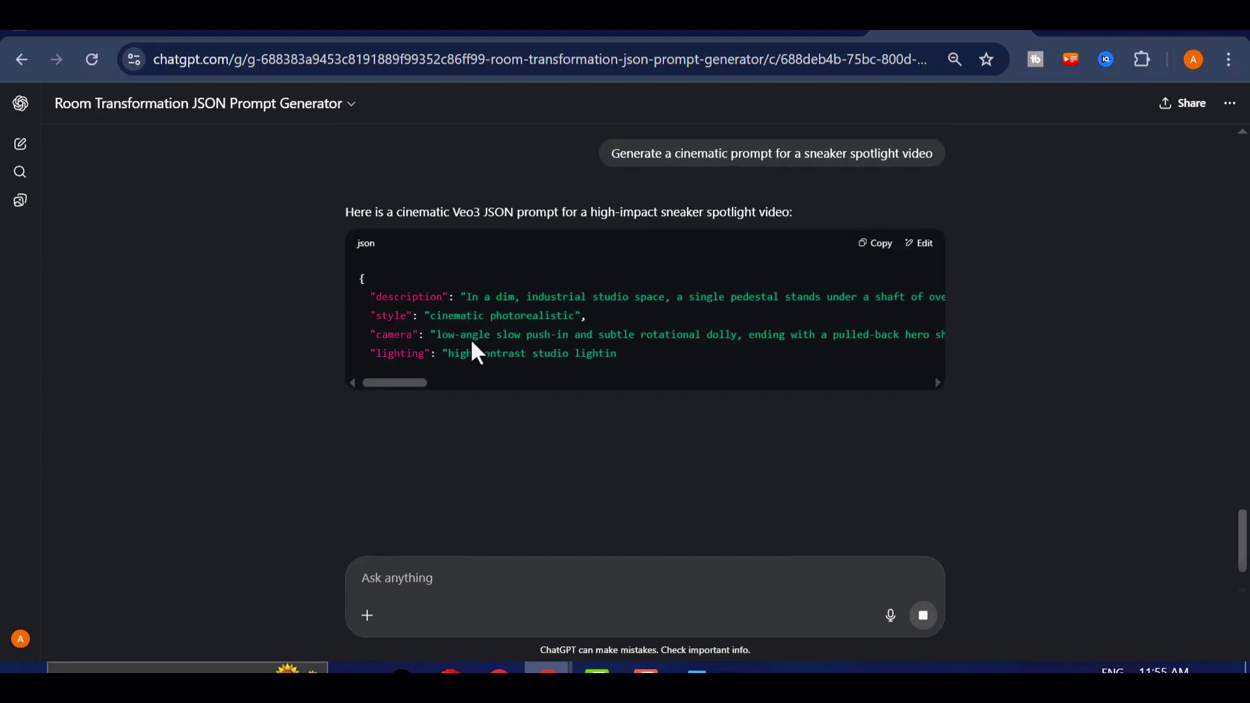
# Copy the returned sneaker spotlight Veo3 JSON prompt.
pyautogui.scroll(2, 755, 444)
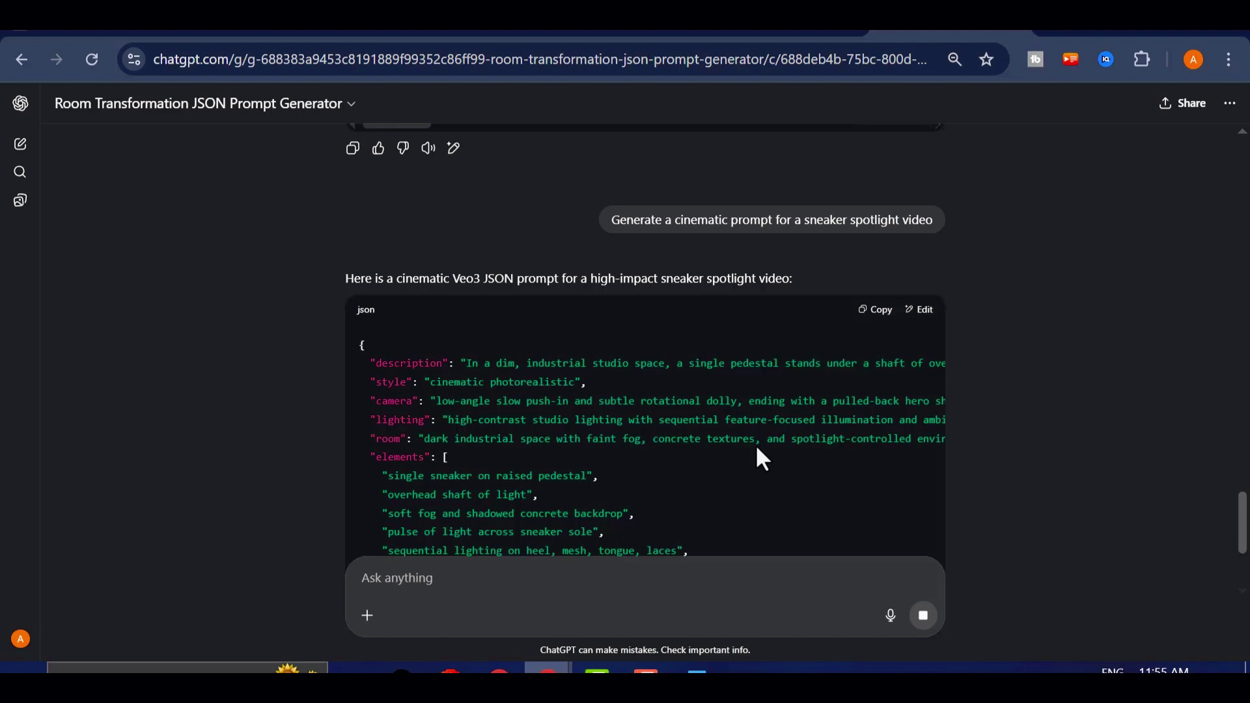
pyautogui.scroll(-5, 755, 444)
pyautogui.scroll(3, 771, 439)
pyautogui.scroll(2, 771, 435)
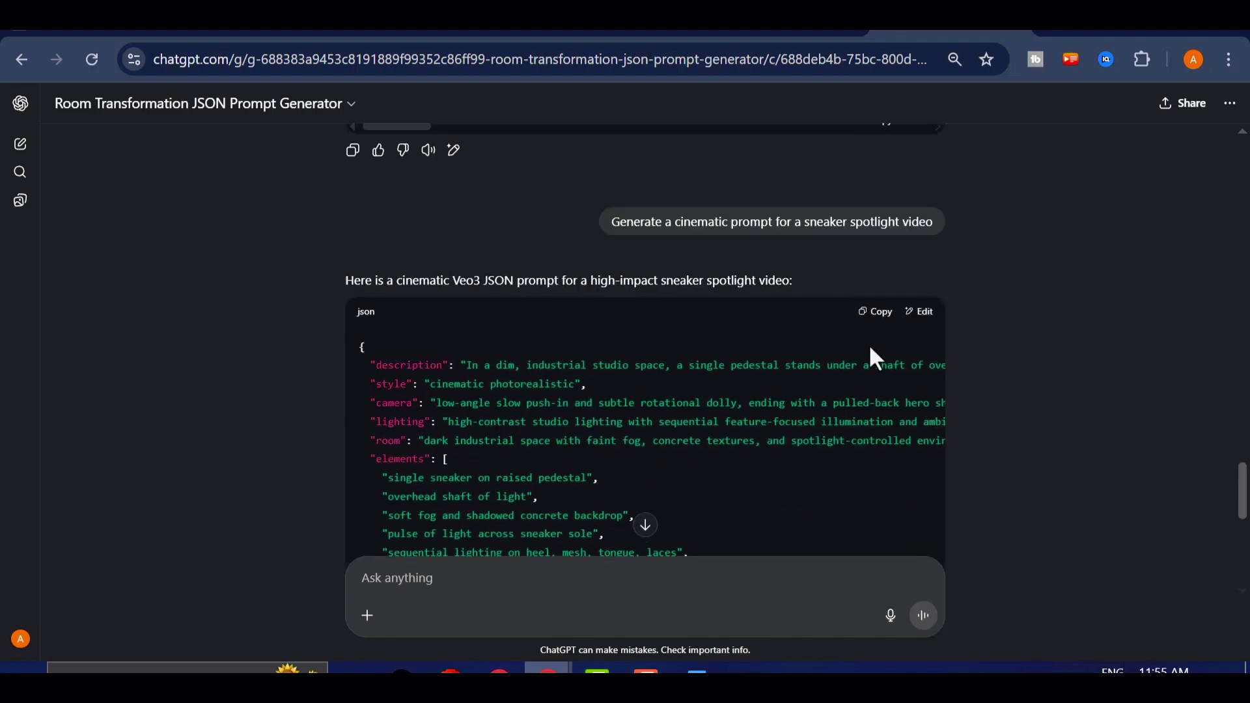
pyautogui.click(876, 312)
# Generate the sneaker-on-pedestal clip from the pasted JSON and watch it full screen.
pyautogui.click(499, 670)
pyautogui.rightClick(530, 604)
pyautogui.click(558, 380)
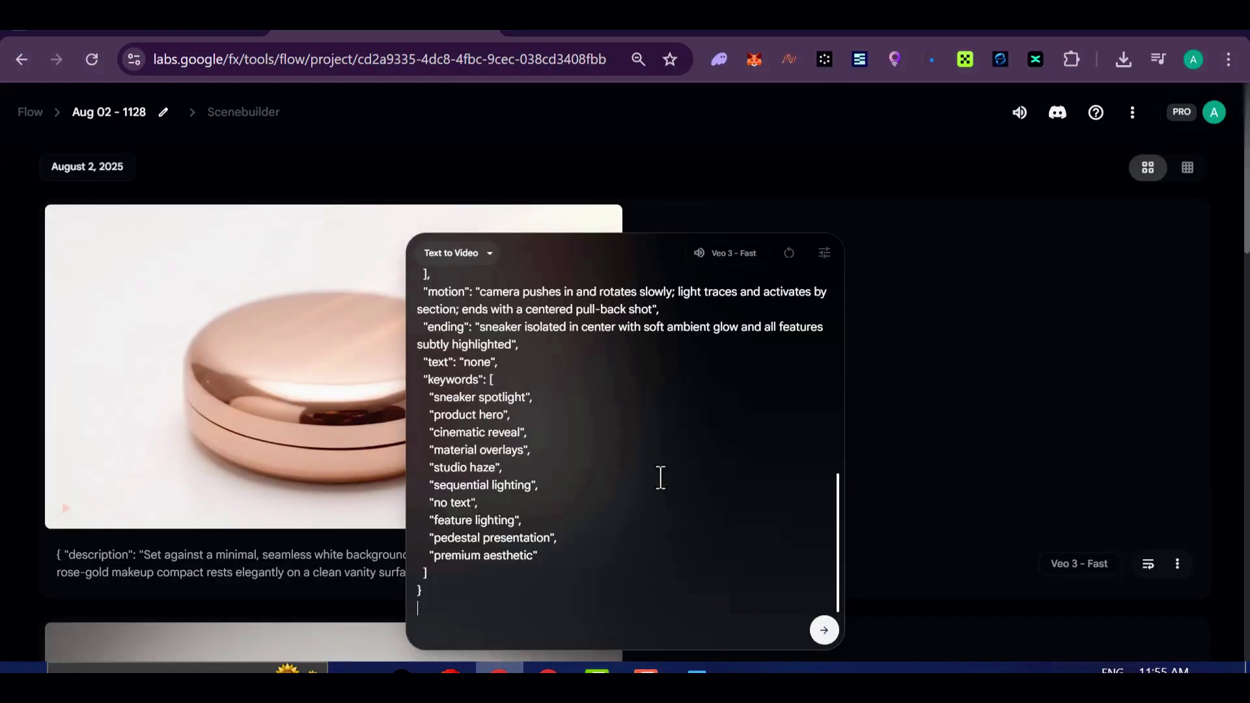
pyautogui.click(825, 631)
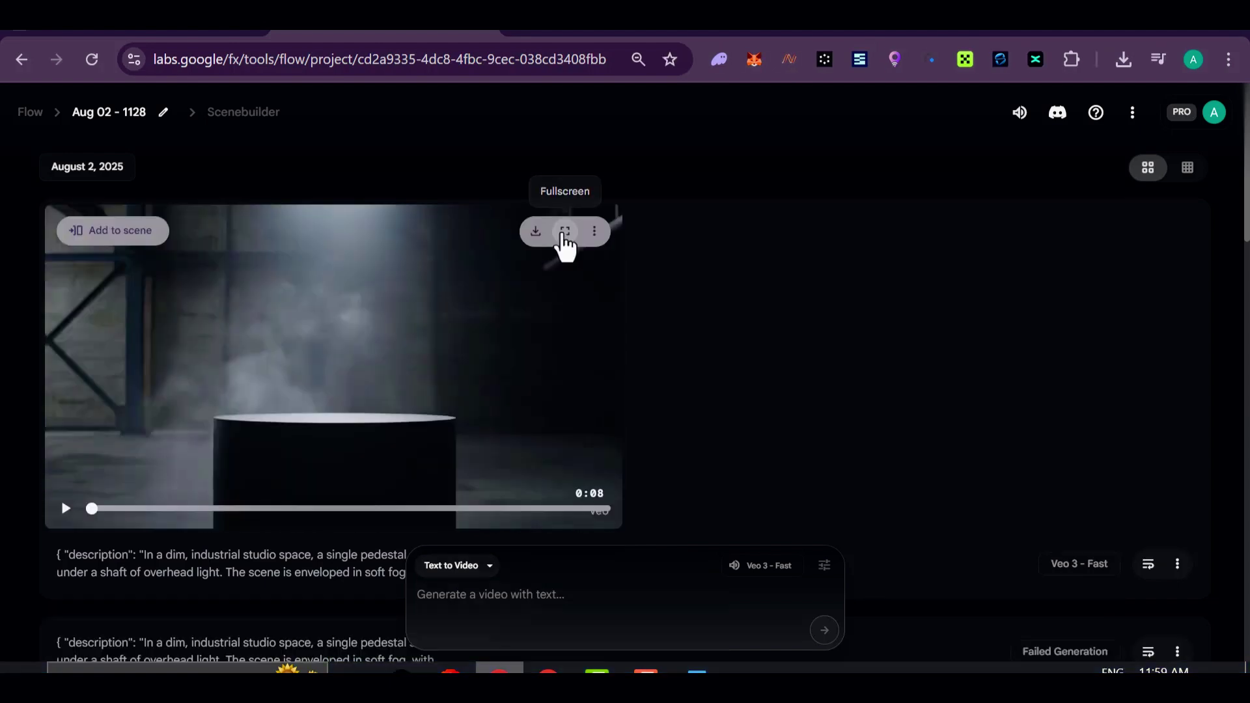
pyautogui.click(564, 232)
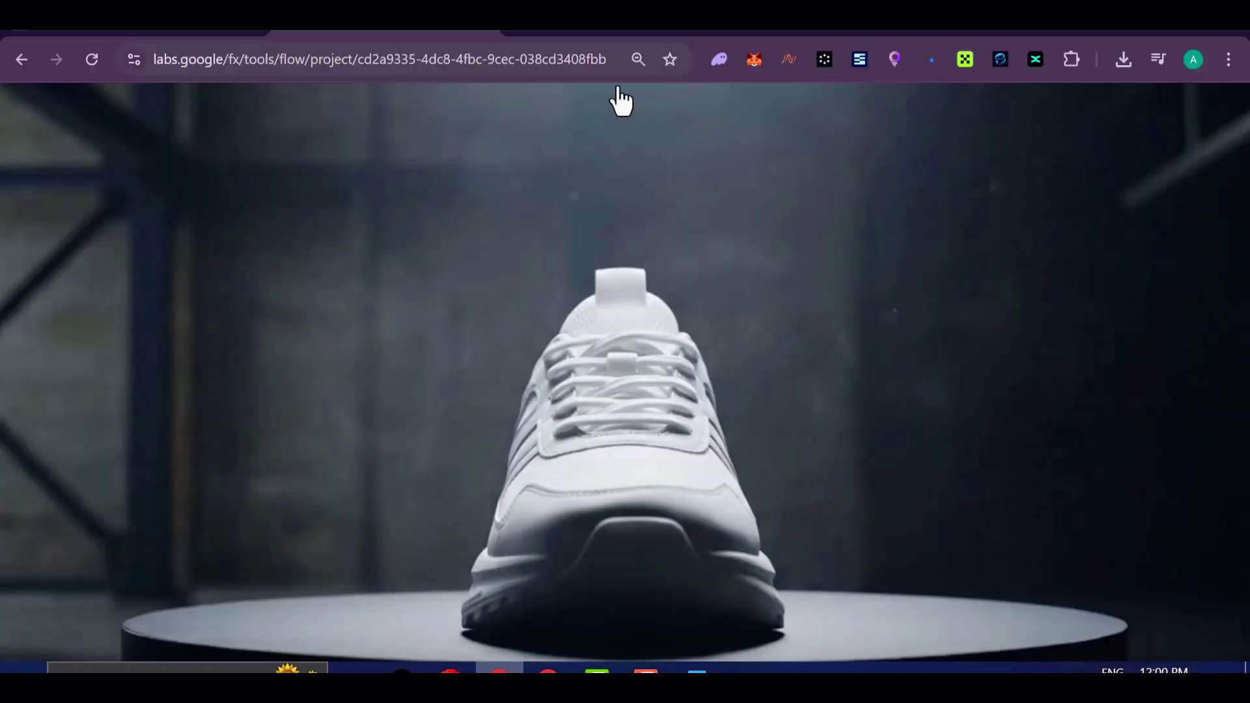
pyautogui.hotkey('alt', 'Tab')
# Bring the kitchen smoothie JSON prompt from ChatGPT into Flow and start generating it.
pyautogui.scroll(-2, 603, 390)
pyautogui.scroll(-5, 601, 377)
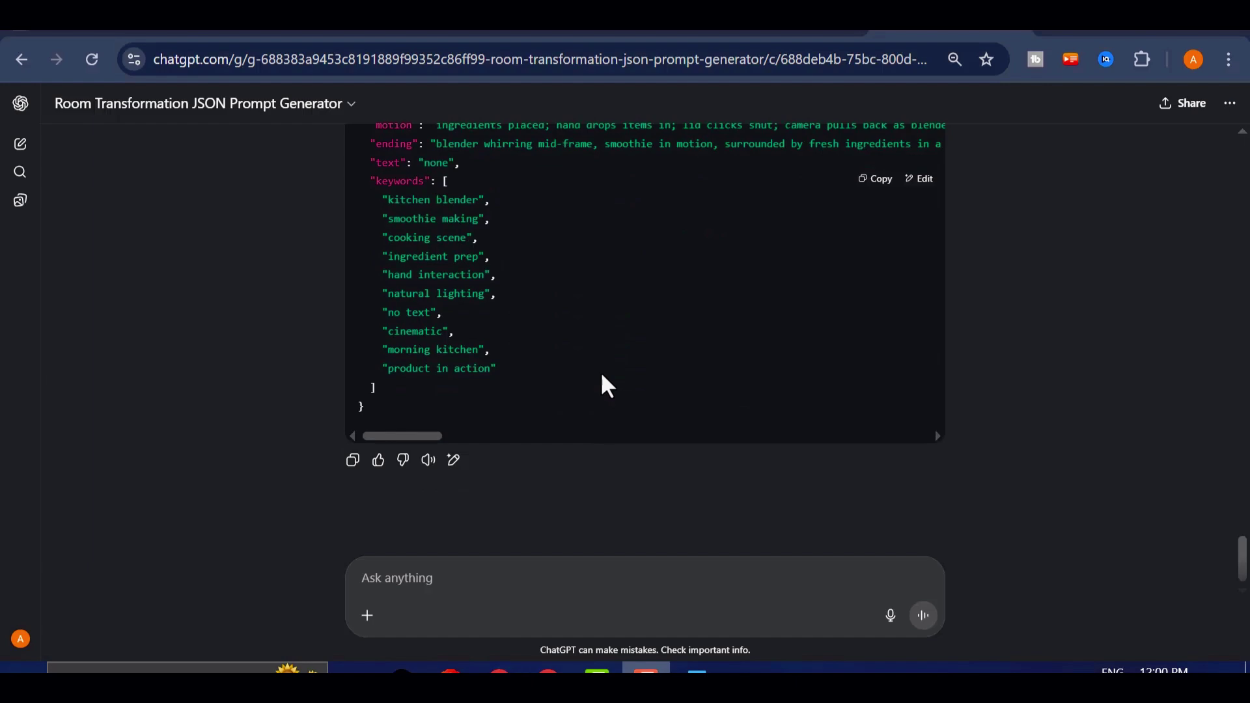
pyautogui.scroll(4, 600, 377)
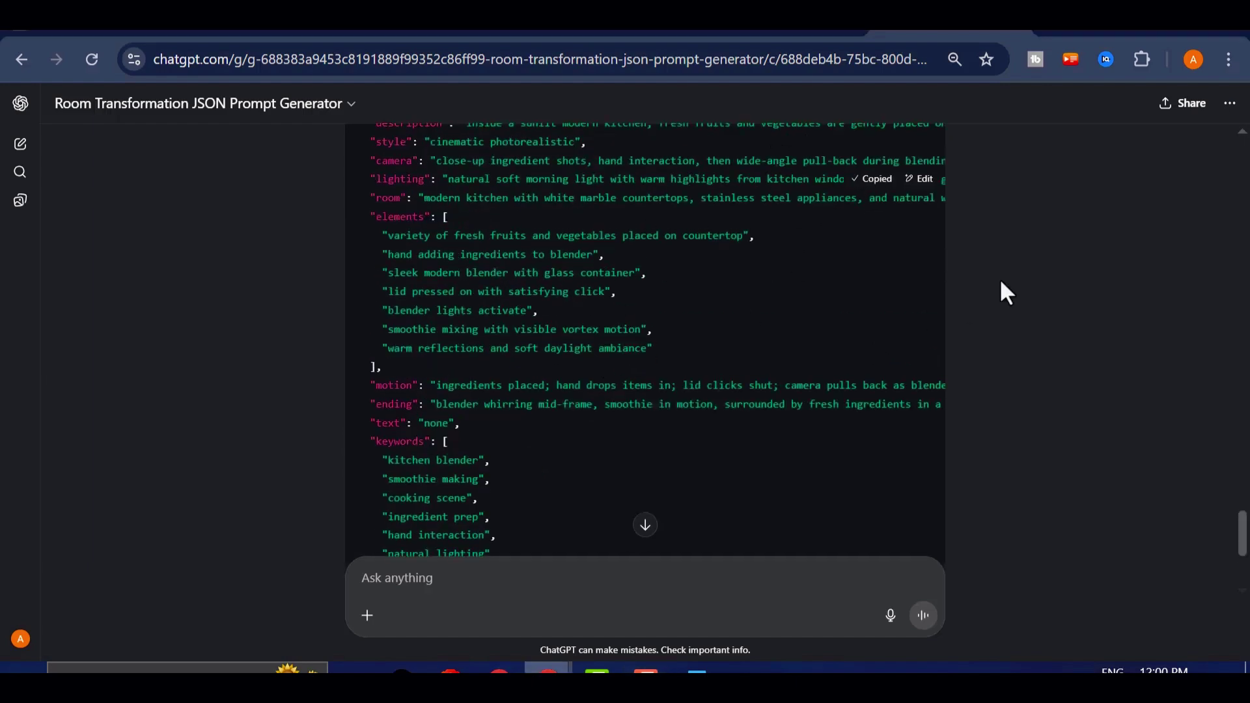
pyautogui.hotkey('alt', 'Tab')
pyautogui.scroll(-5, 790, 609)
pyautogui.click(824, 630)
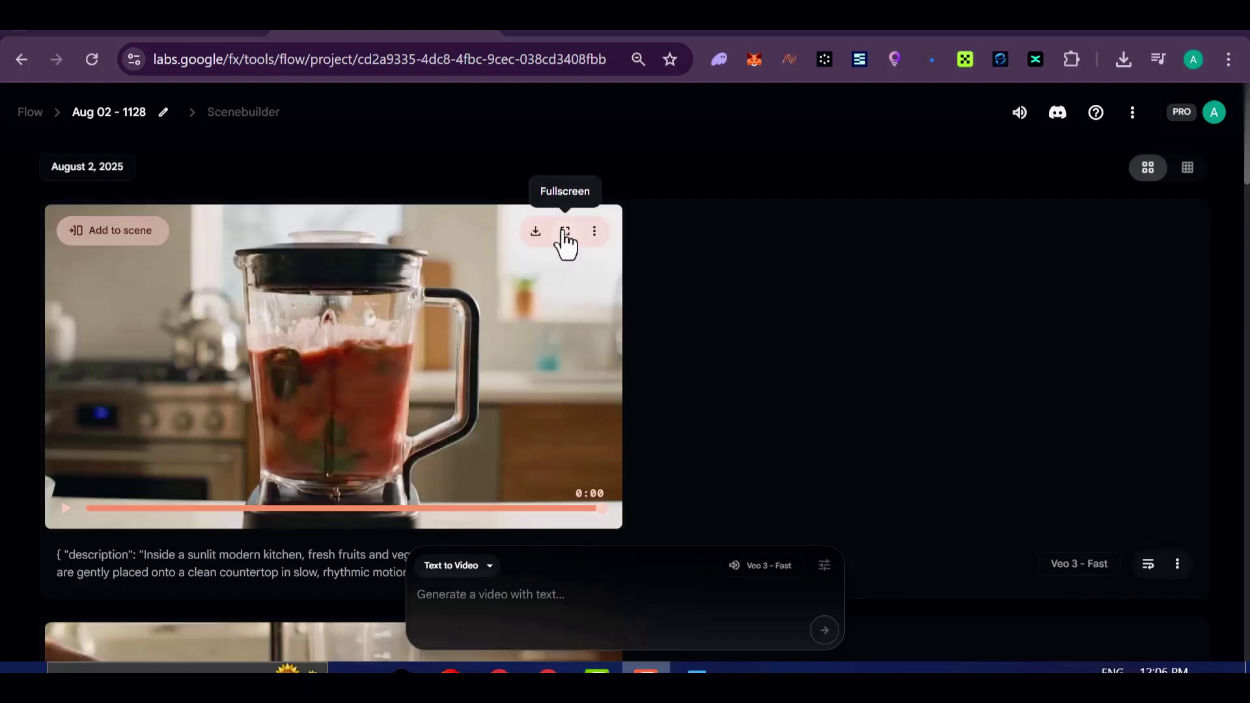
# Replay the finished kitchen blender smoothie clip full screen from the start.
pyautogui.click(564, 232)
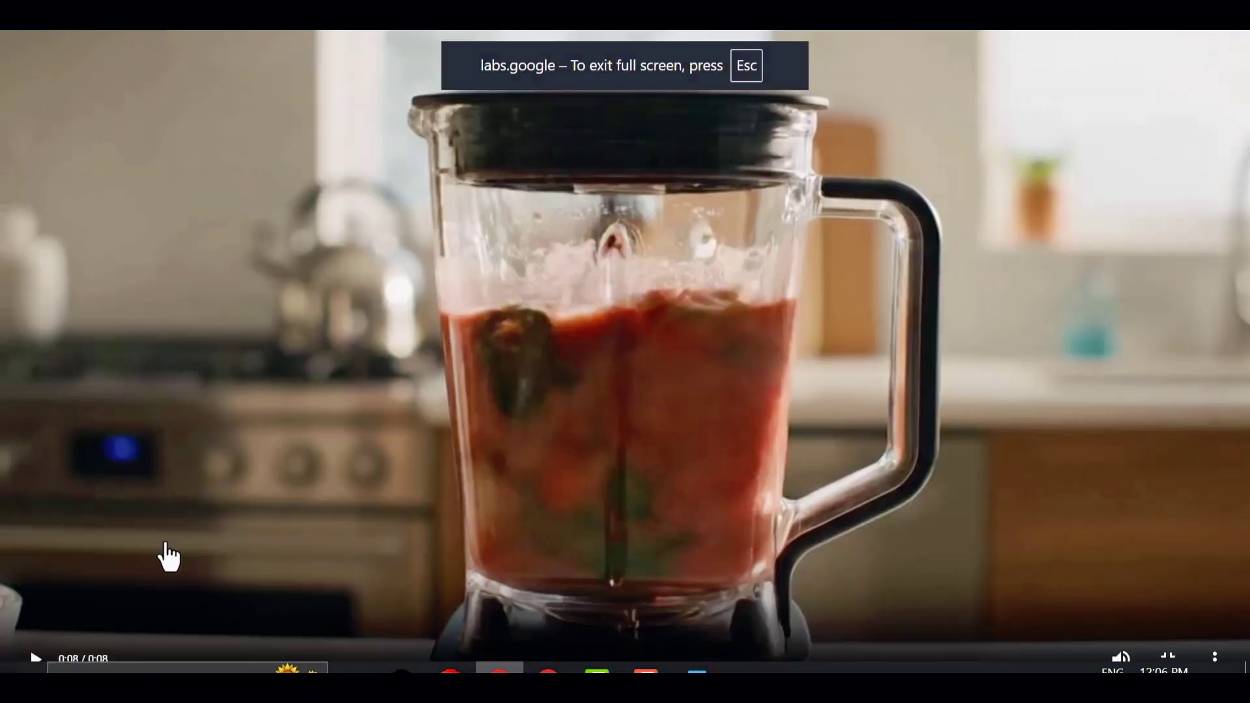
pyautogui.click(36, 659)
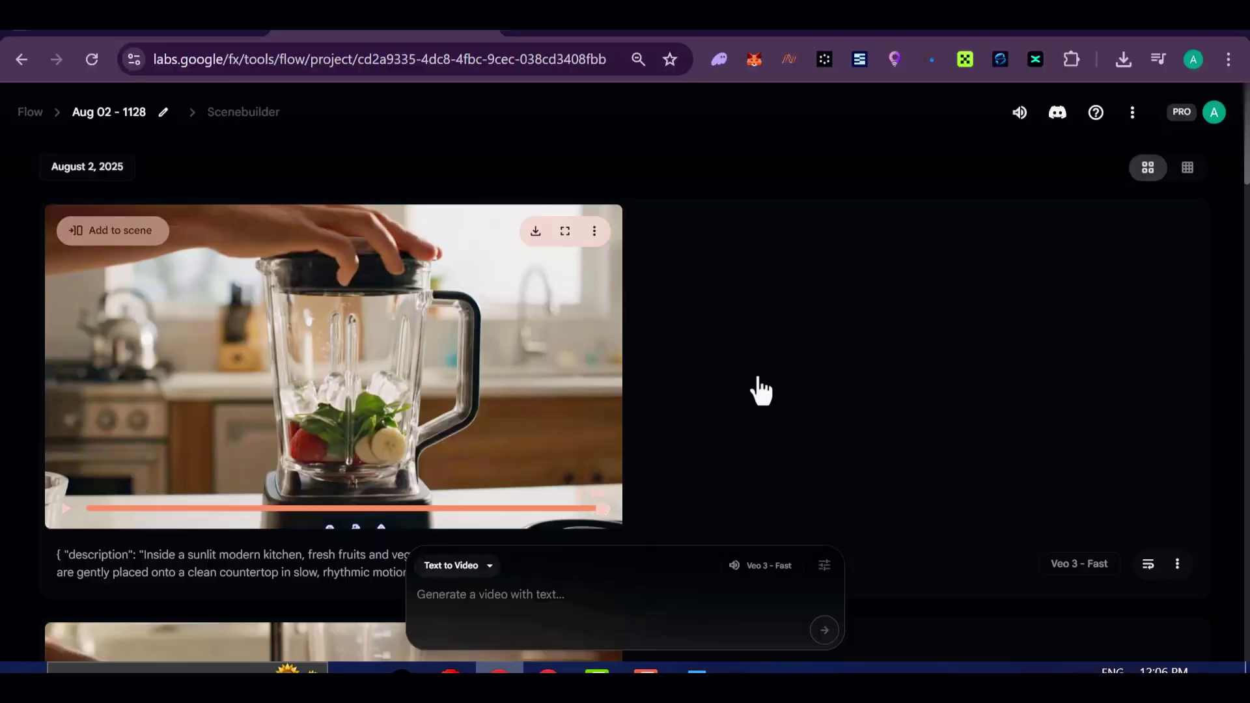
# Send the skincare serum dropper on soft towel request and copy its Veo3 JSON.
pyautogui.hotkey('alt', 'Tab')
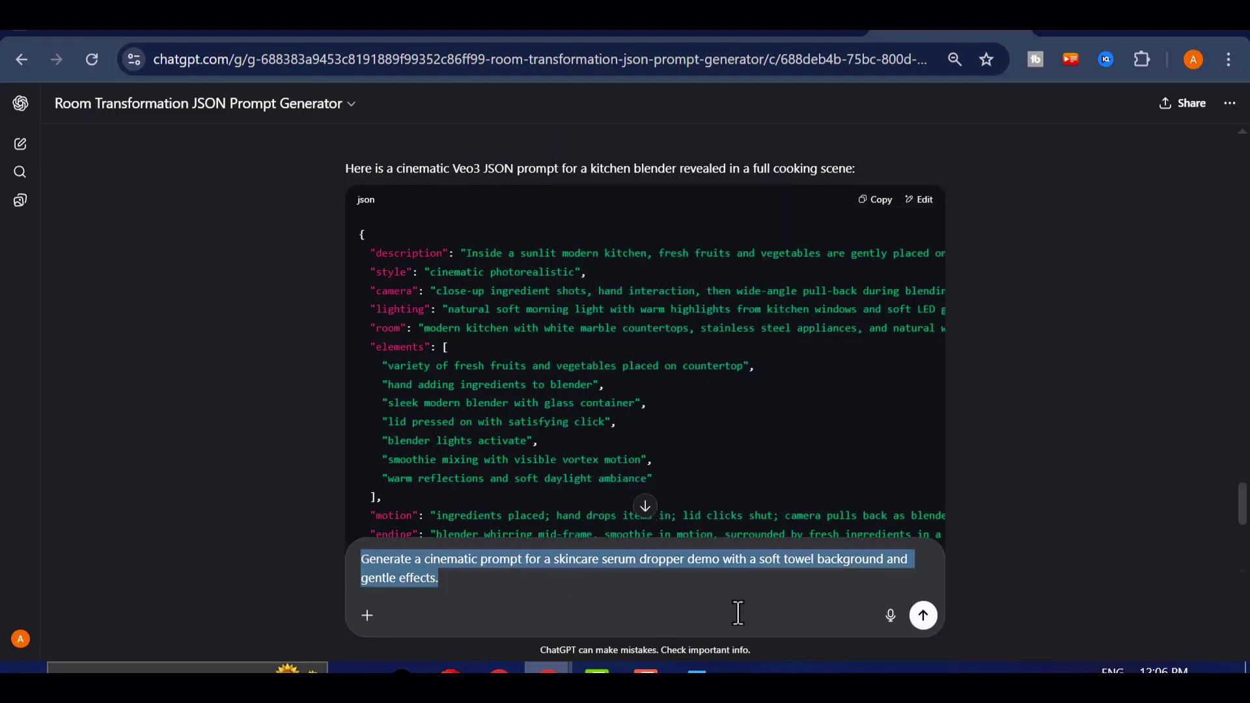
pyautogui.press('Return')
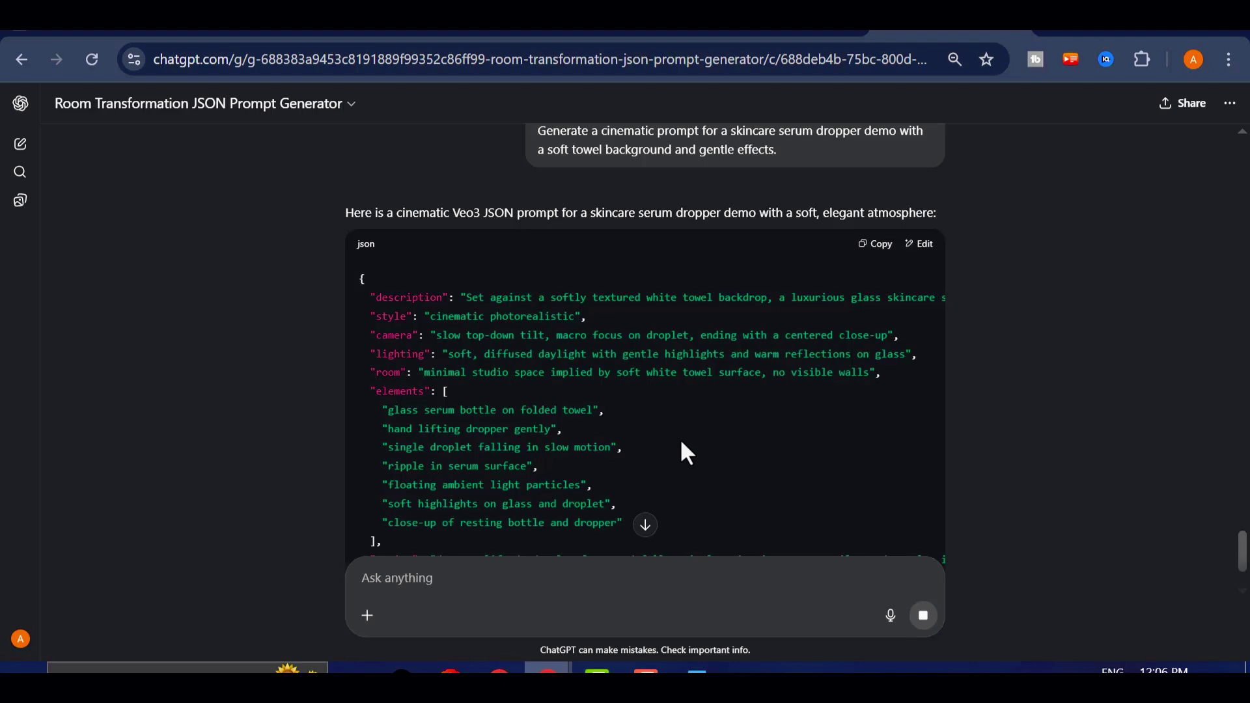
pyautogui.scroll(-2, 651, 384)
pyautogui.scroll(1, 717, 329)
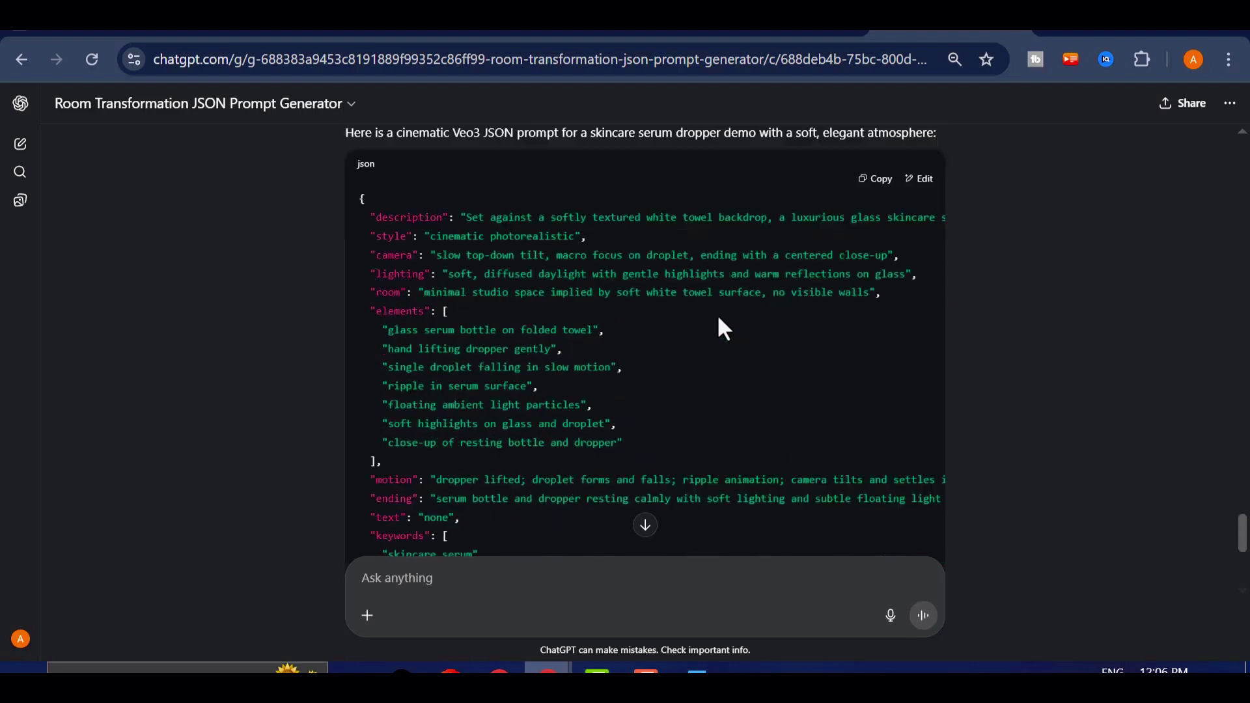
pyautogui.scroll(-1, 781, 260)
pyautogui.scroll(-6, 602, 280)
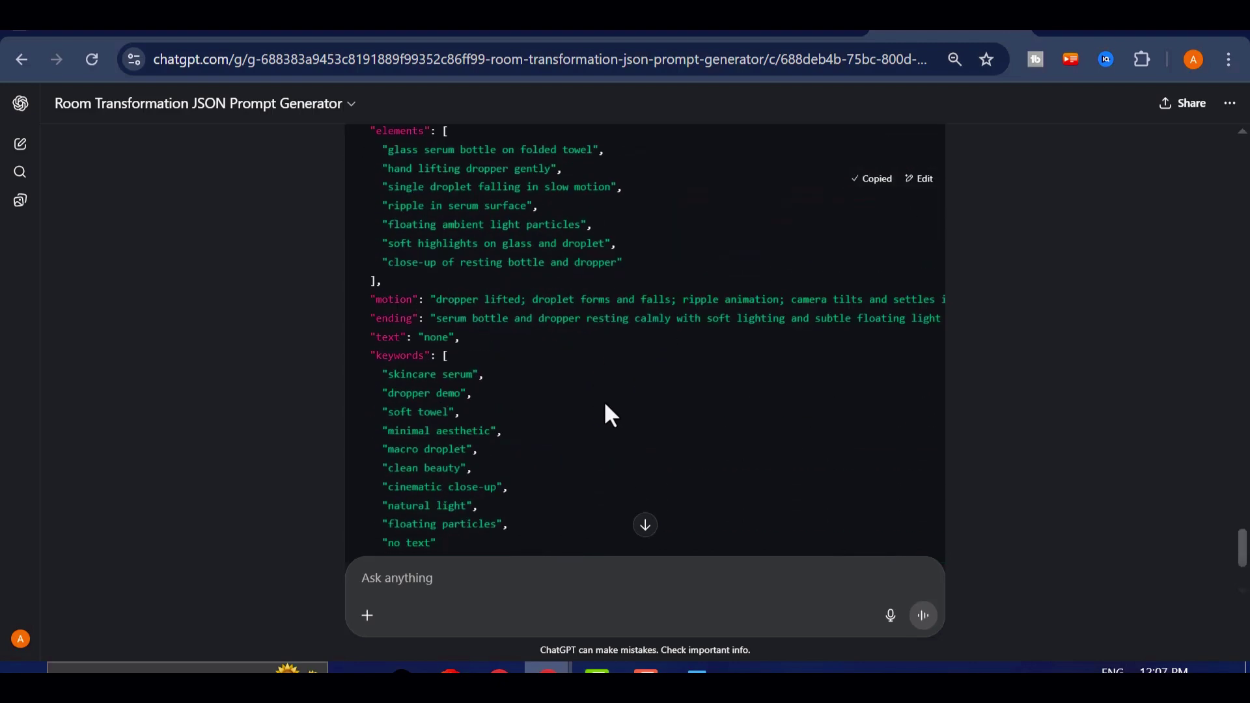
pyautogui.click(499, 671)
# Paste the serum dropper JSON prompt into Flow and generate the clip.
pyautogui.rightClick(558, 594)
pyautogui.click(593, 410)
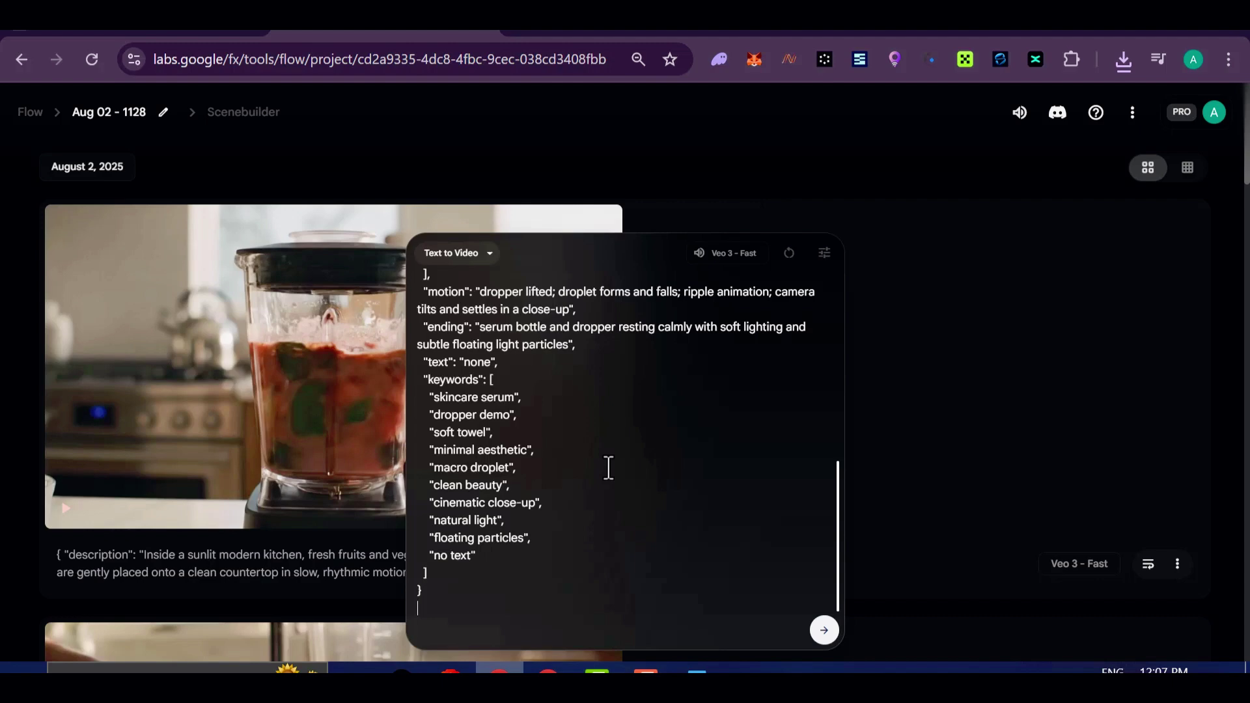
pyautogui.click(823, 630)
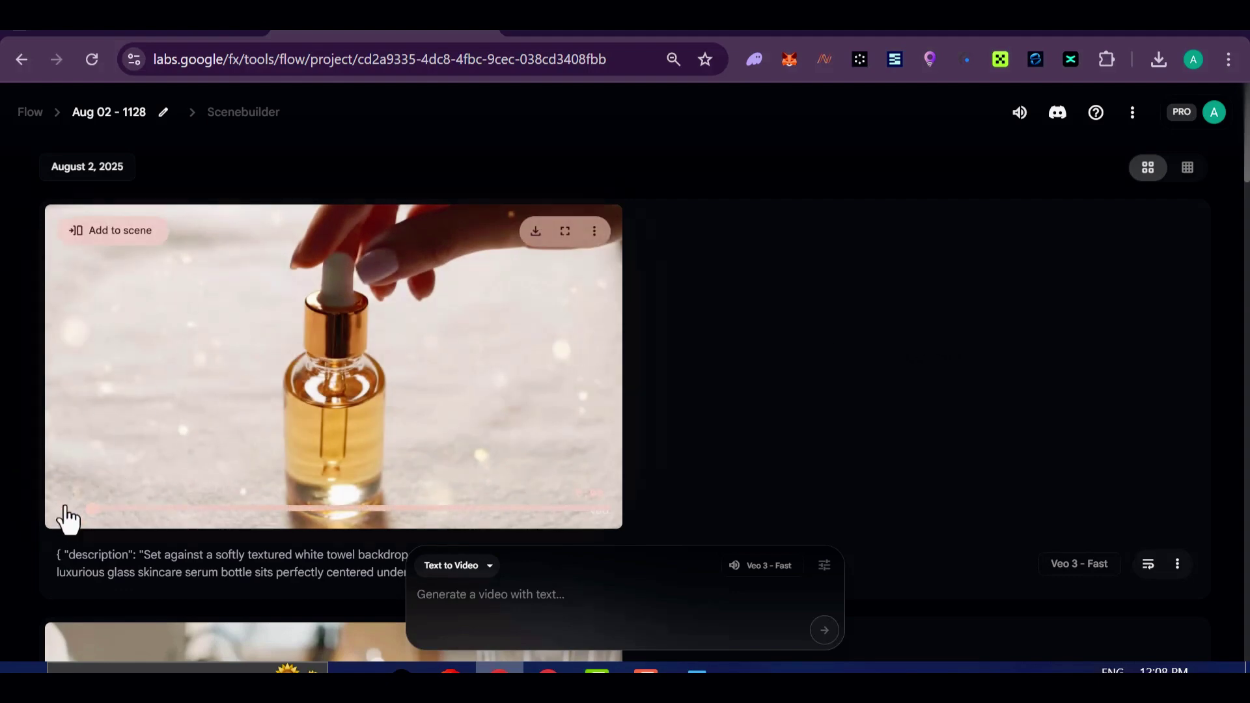
# Watch the serum dropper clip full screen, then close the player.
pyautogui.click(564, 232)
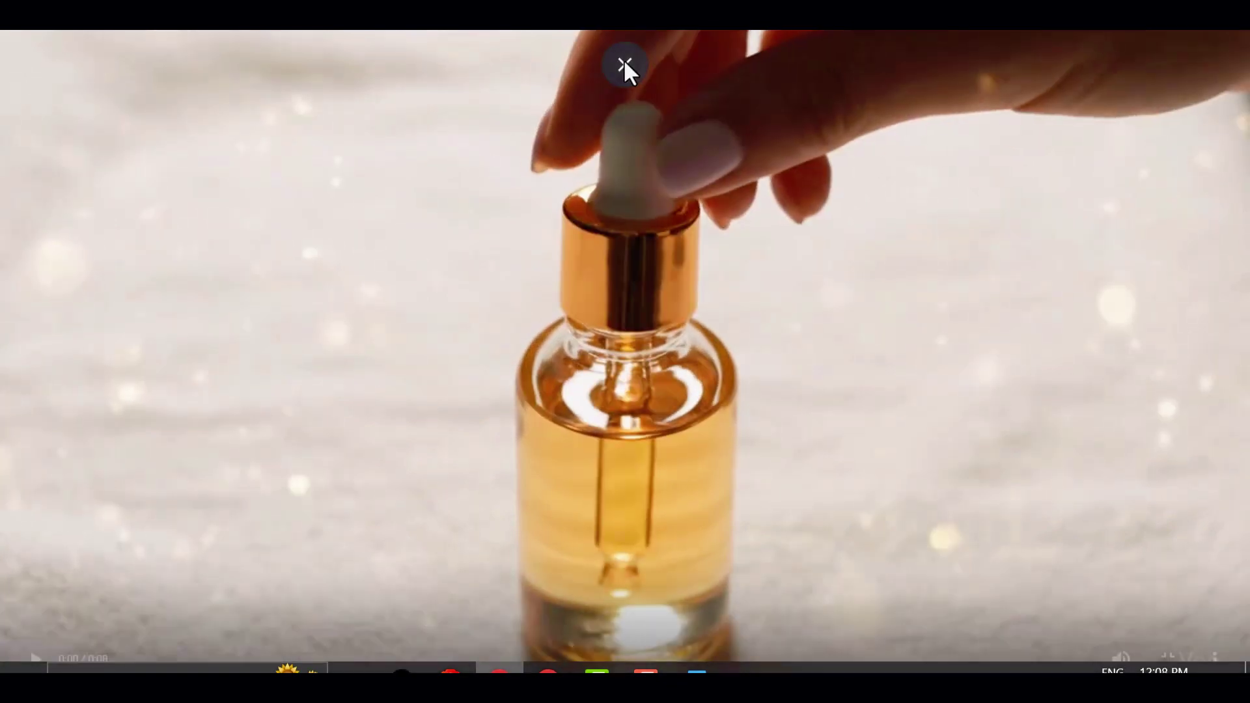
pyautogui.click(624, 60)
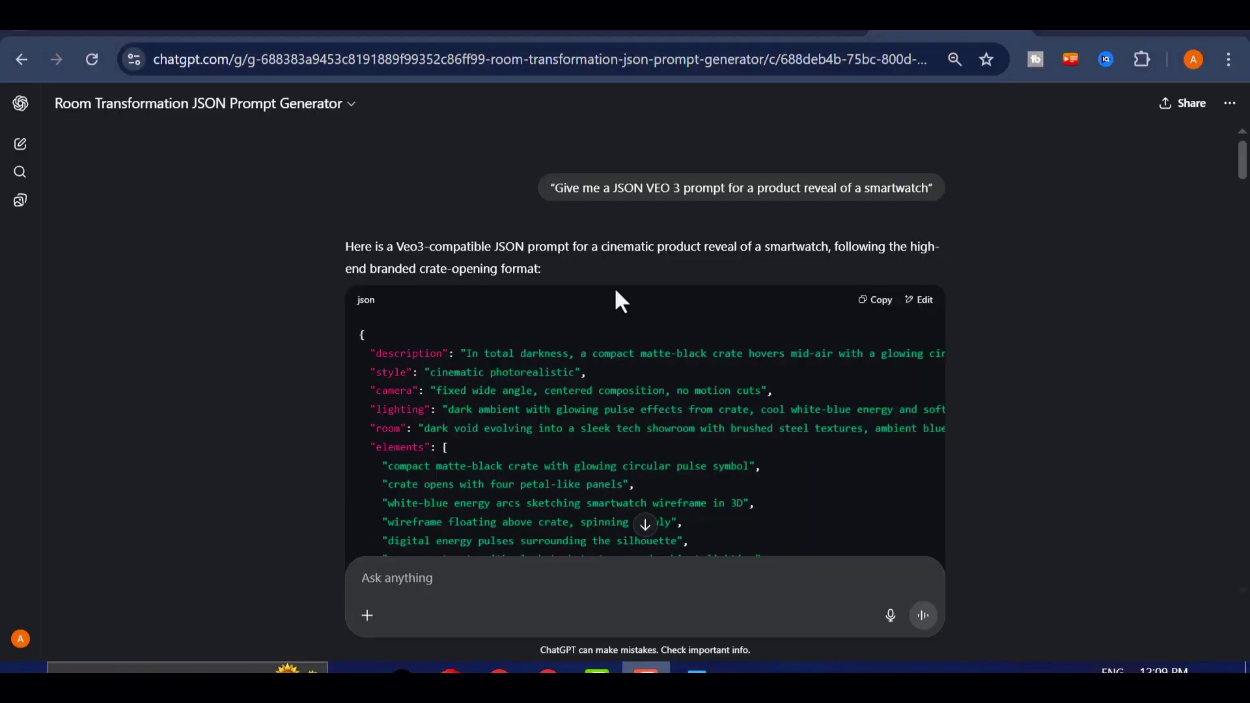
pyautogui.scroll(-5, 453, 256)
# Scroll back through the earlier smartwatch, sneaker, blender and serum JSON answers in ChatGPT.
pyautogui.scroll(5, 466, 195)
pyautogui.middleClick(477, 239)
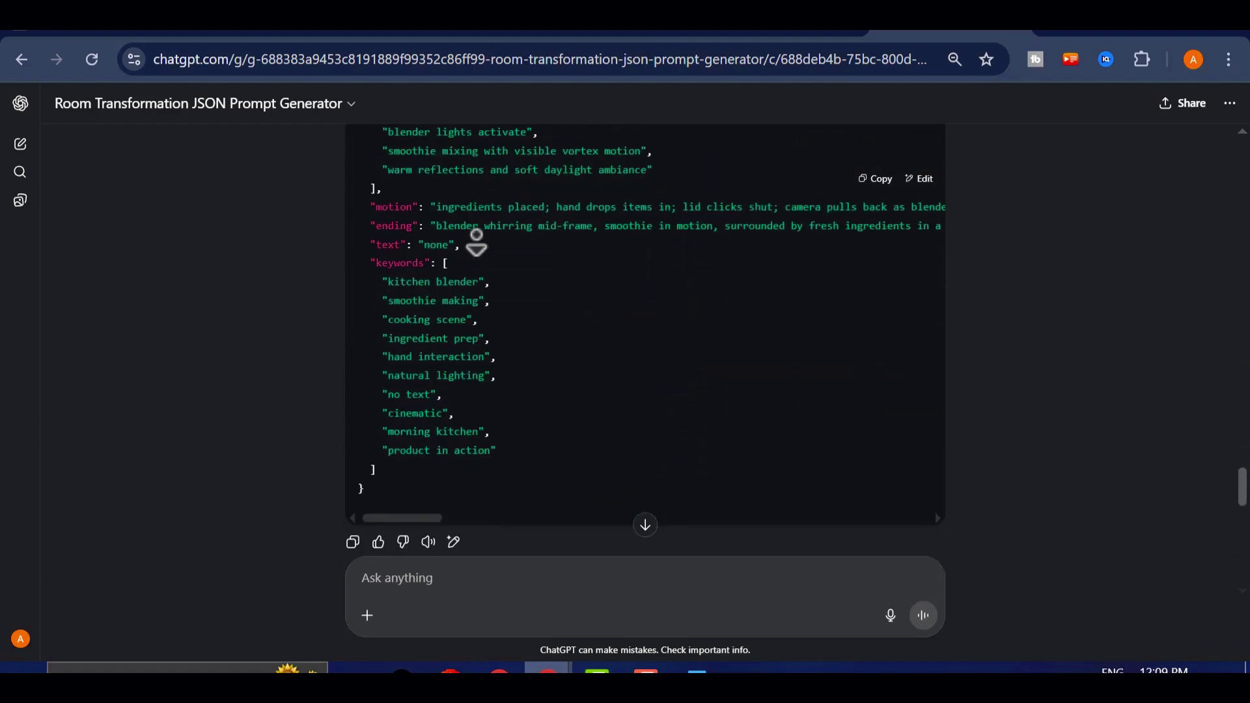
pyautogui.scroll(-5, 484, 257)
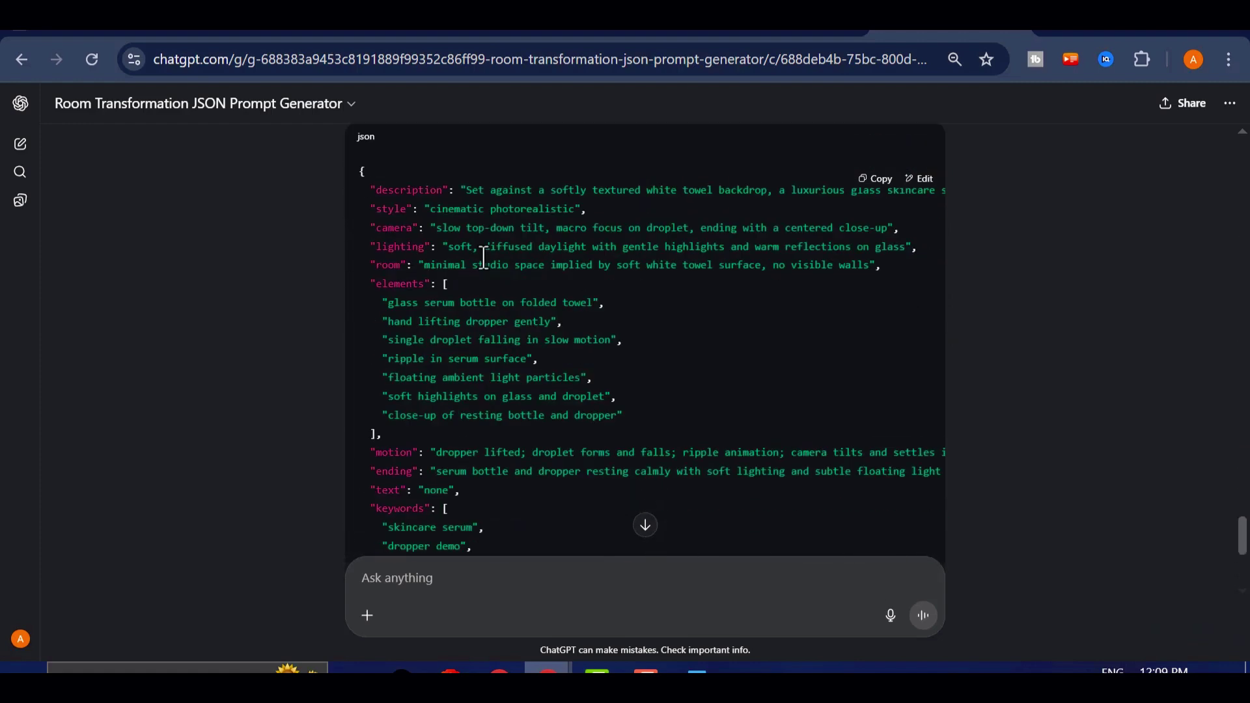
pyautogui.scroll(-4, 484, 261)
pyautogui.scroll(3, 518, 333)
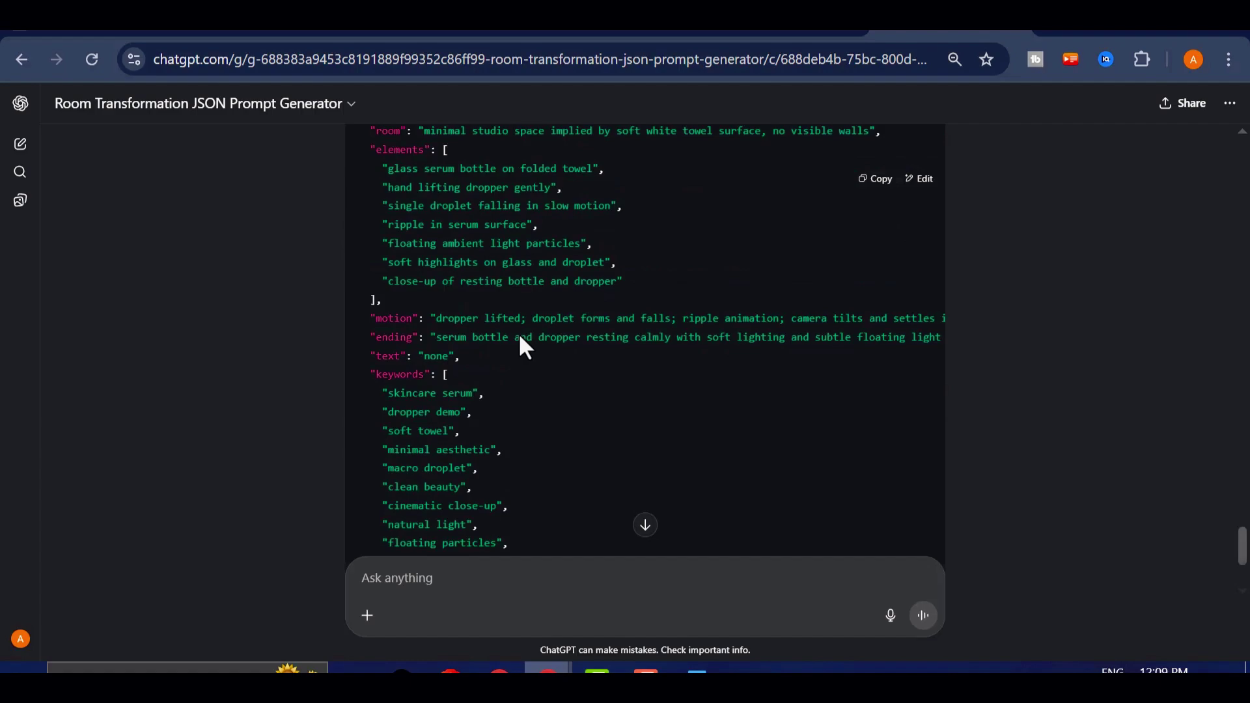
pyautogui.scroll(20, 519, 334)
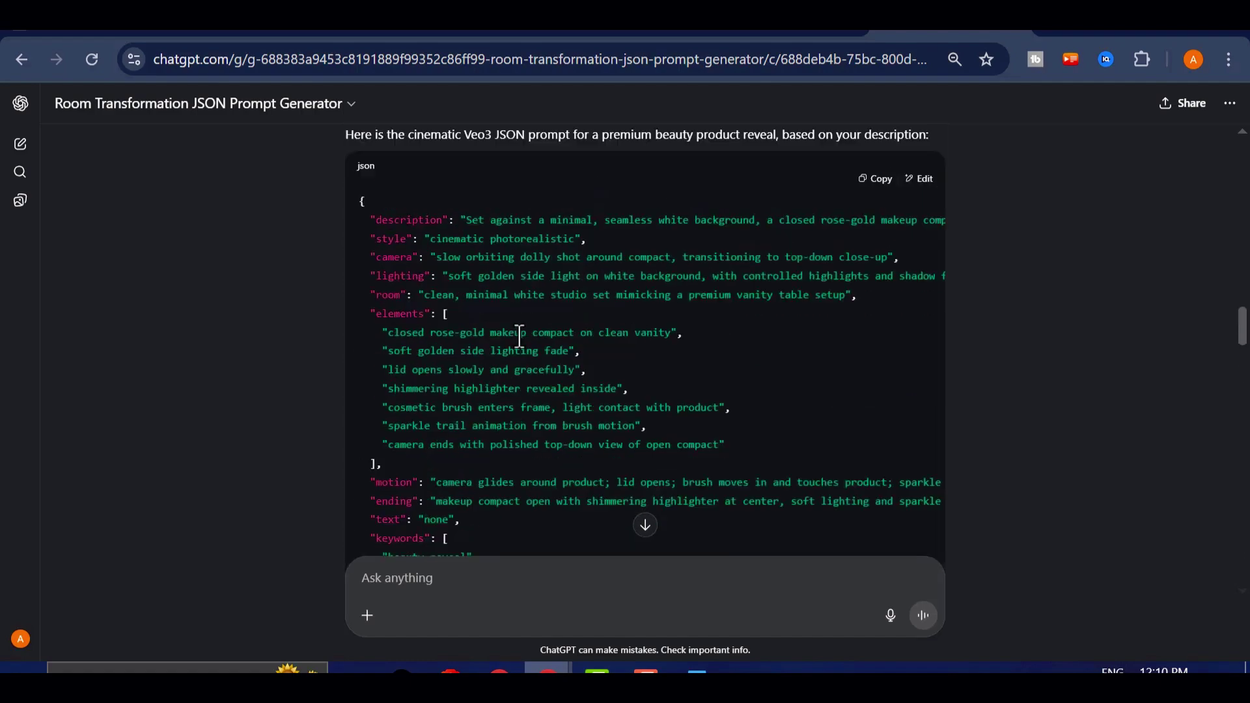
pyautogui.scroll(20, 519, 336)
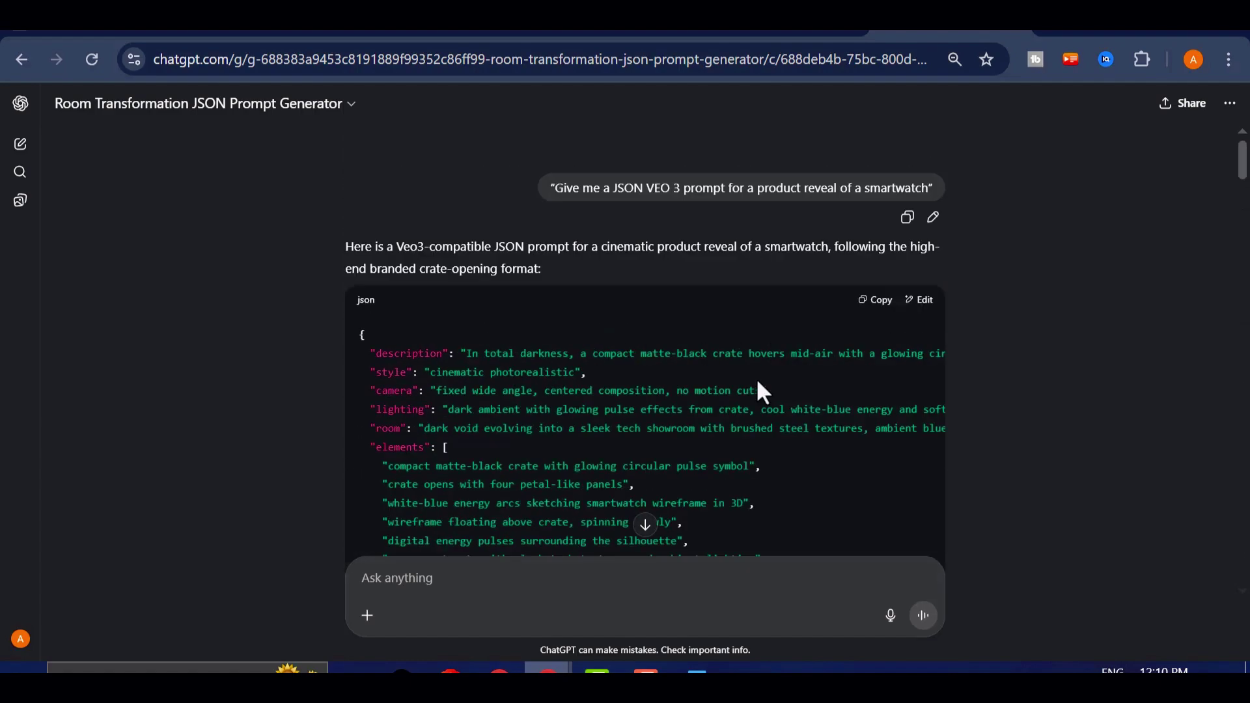
pyautogui.hotkey('alt', 'Tab')
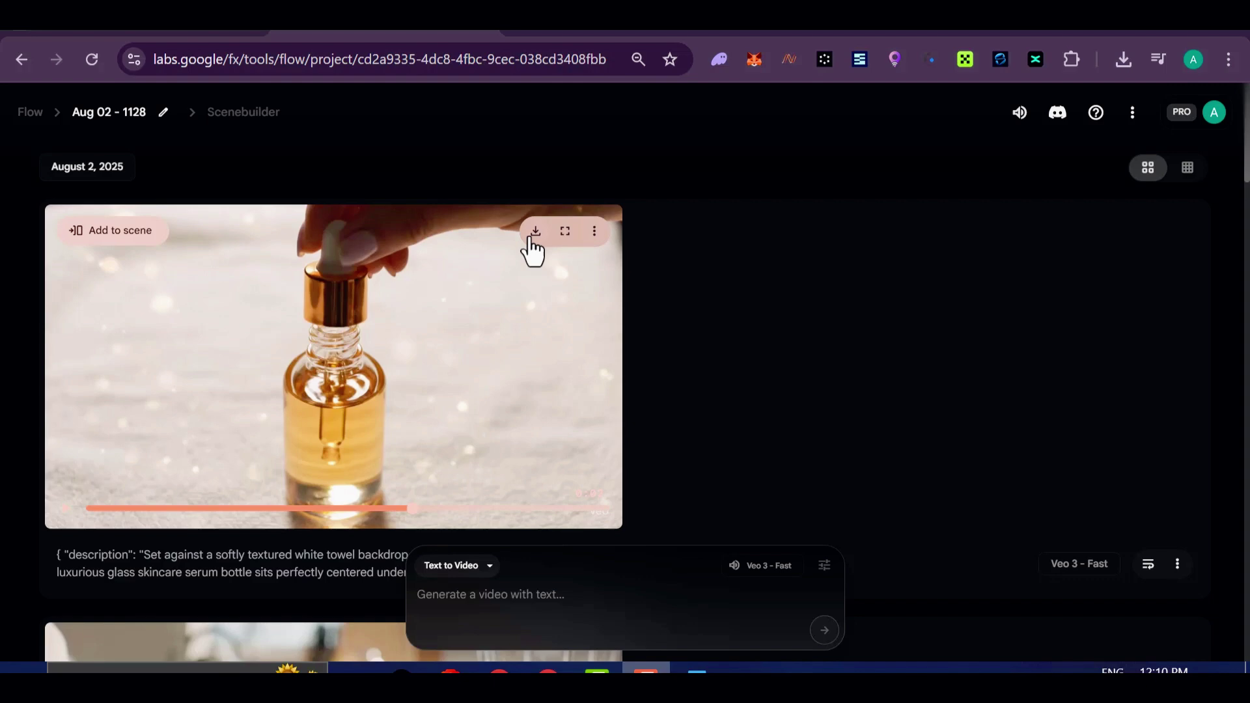
pyautogui.scroll(-11, 519, 284)
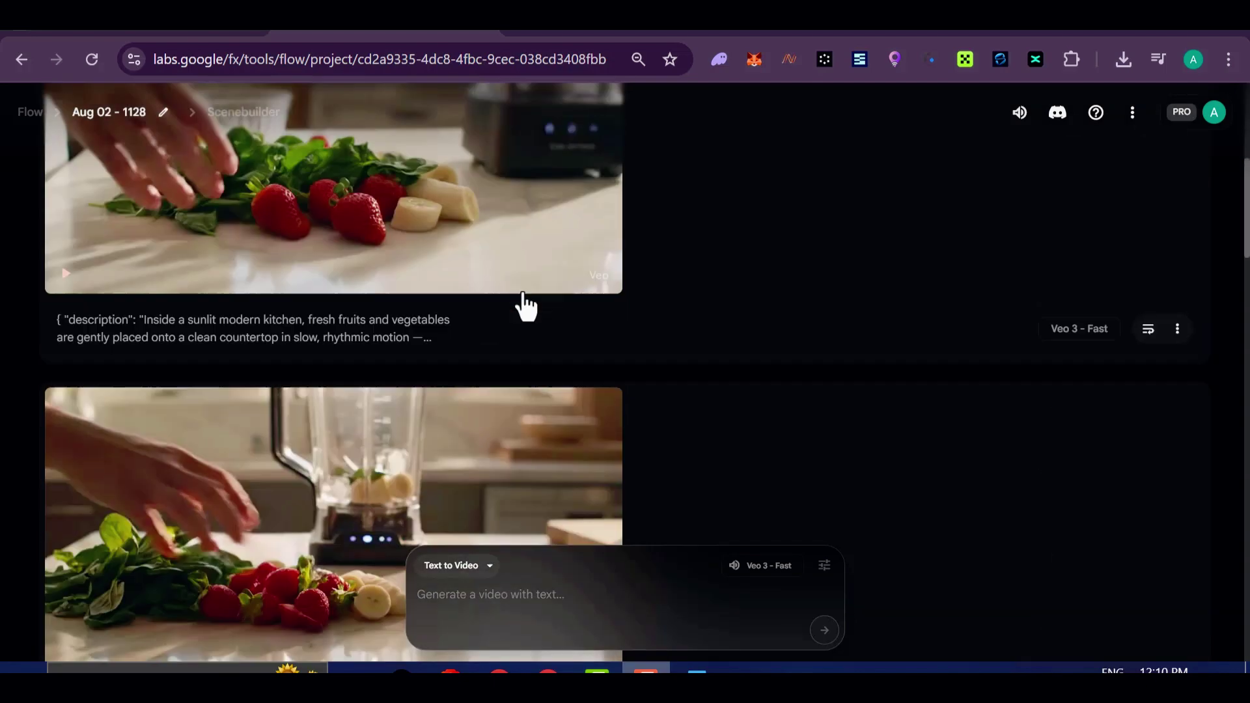
pyautogui.scroll(-12, 527, 314)
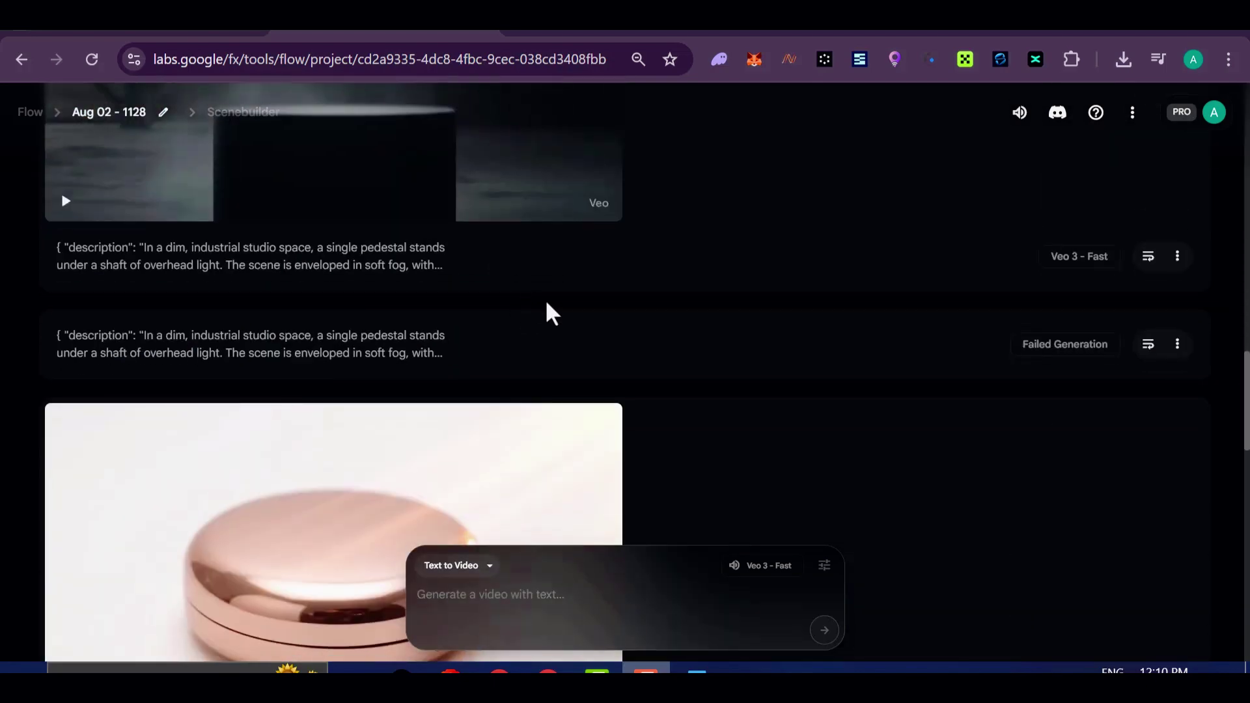
pyautogui.scroll(-8, 548, 318)
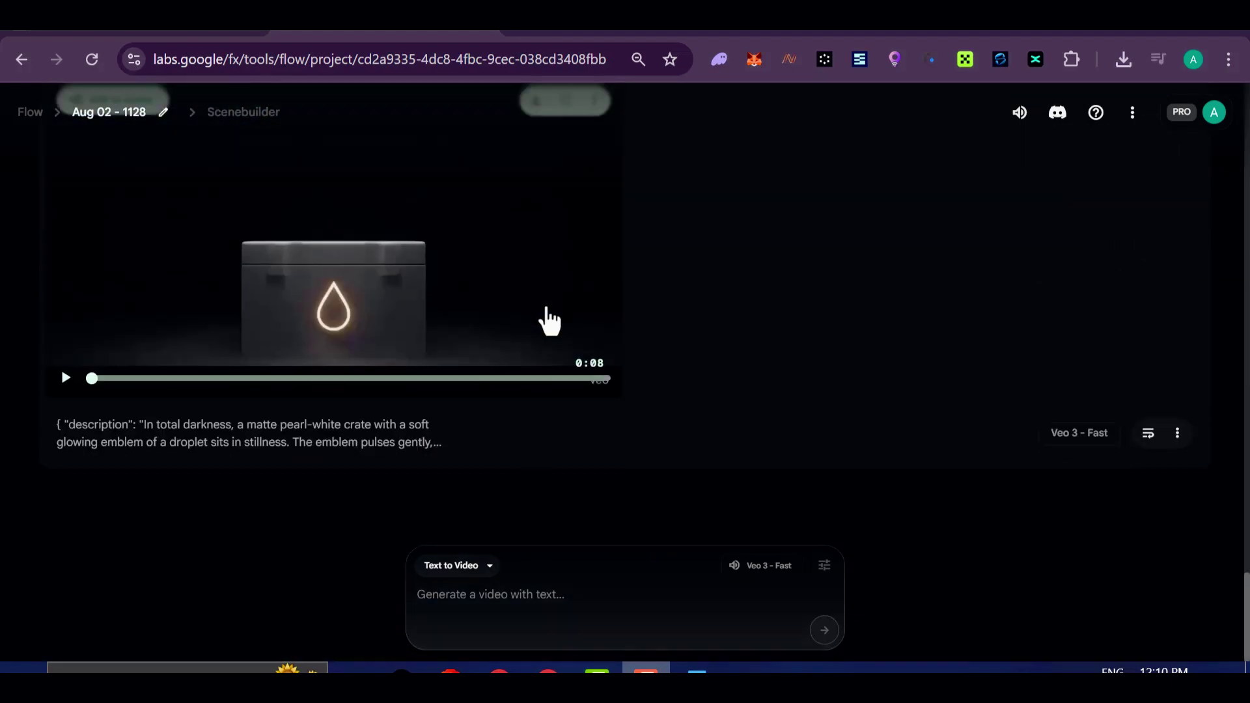
pyautogui.scroll(10, 549, 320)
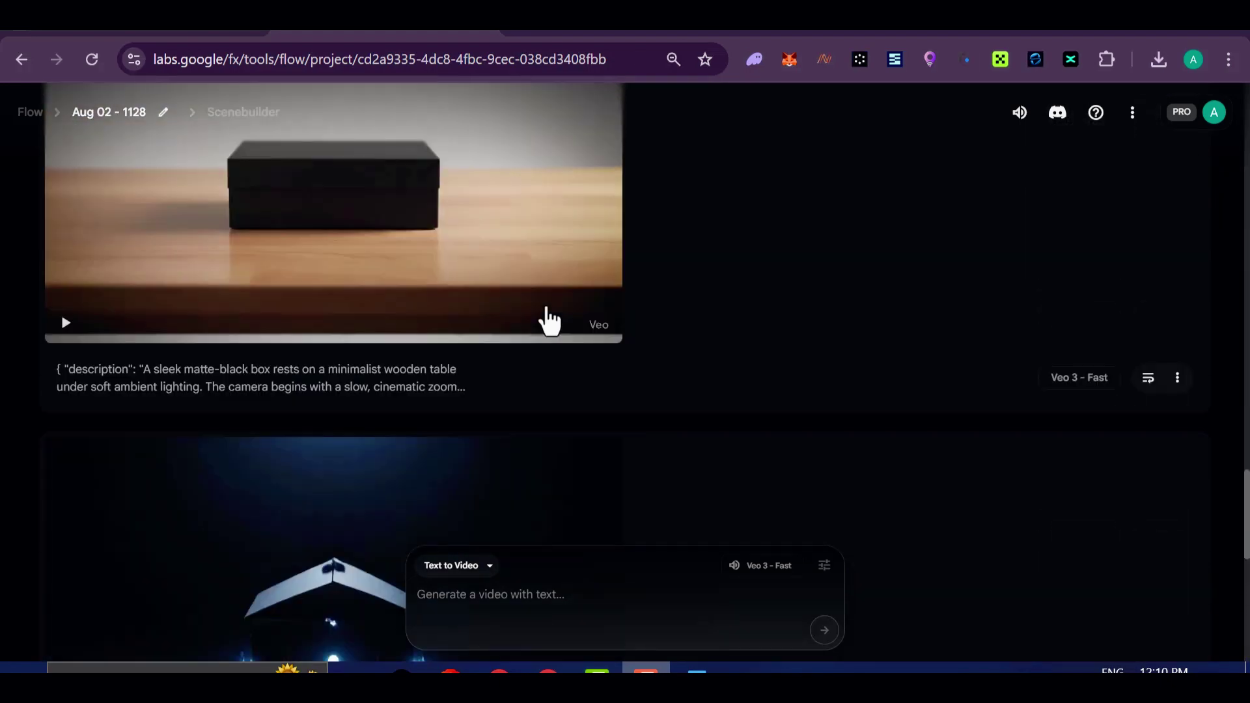
pyautogui.scroll(10, 549, 321)
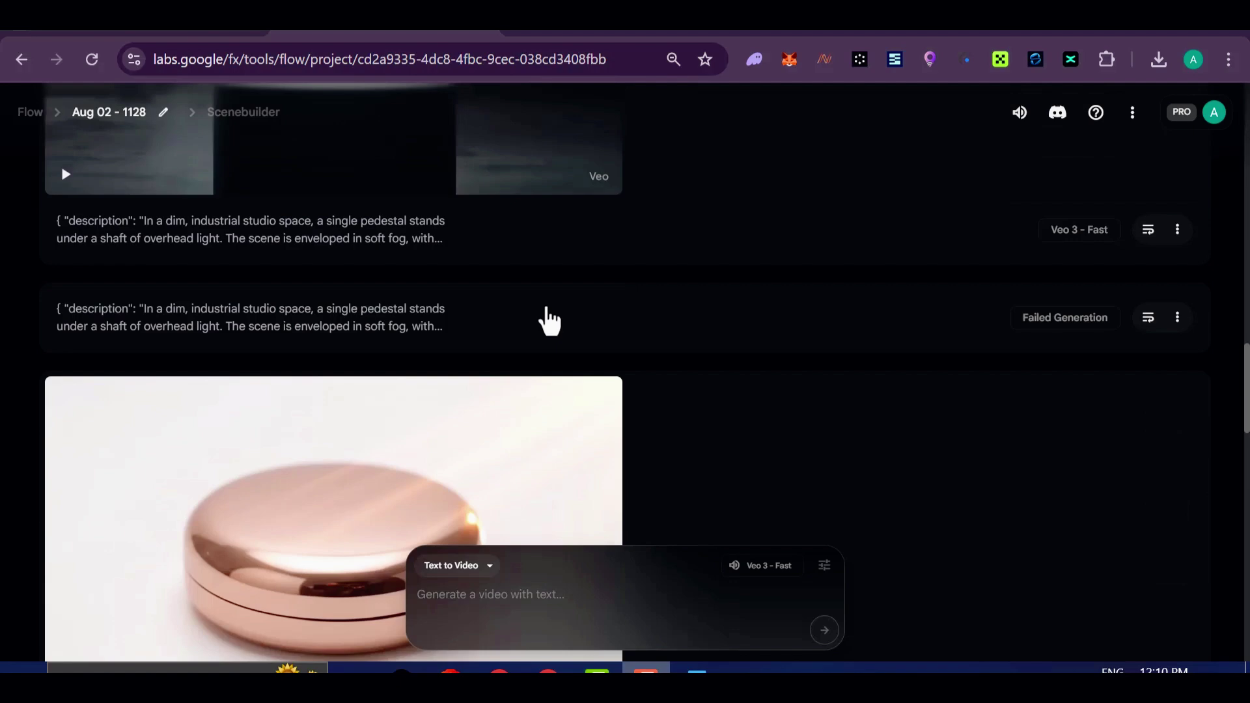
pyautogui.scroll(10, 549, 321)
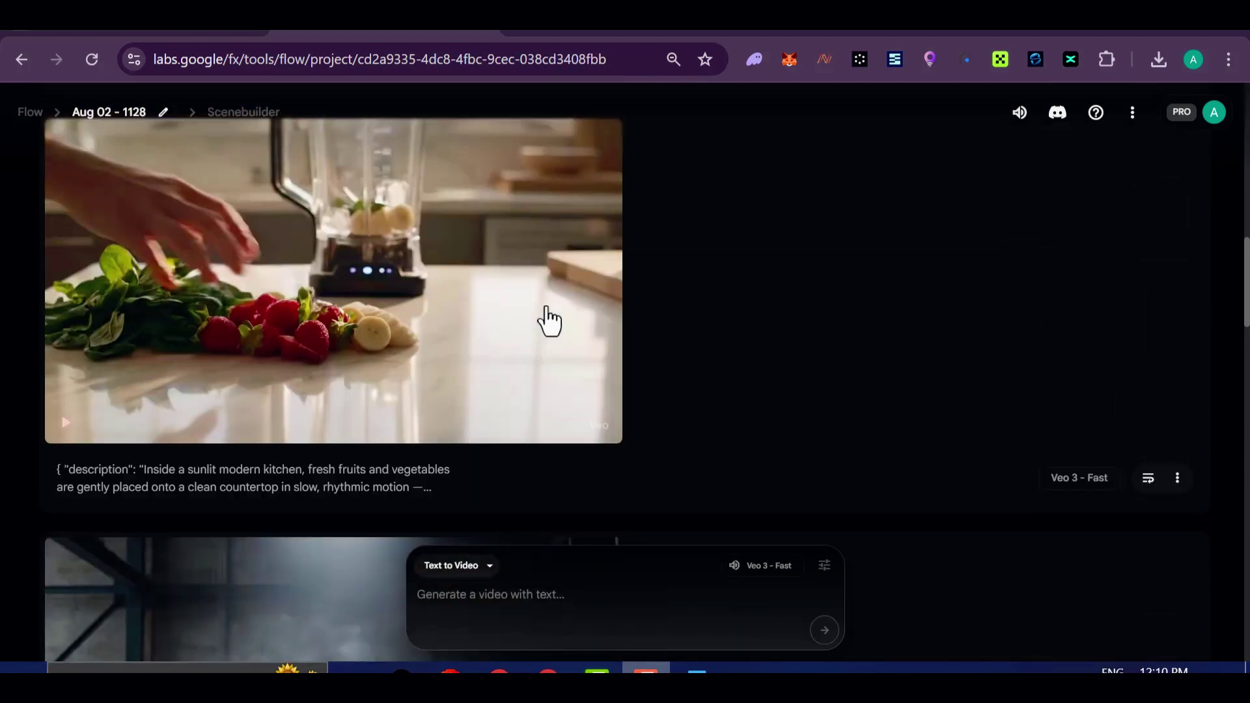
pyautogui.scroll(10, 549, 320)
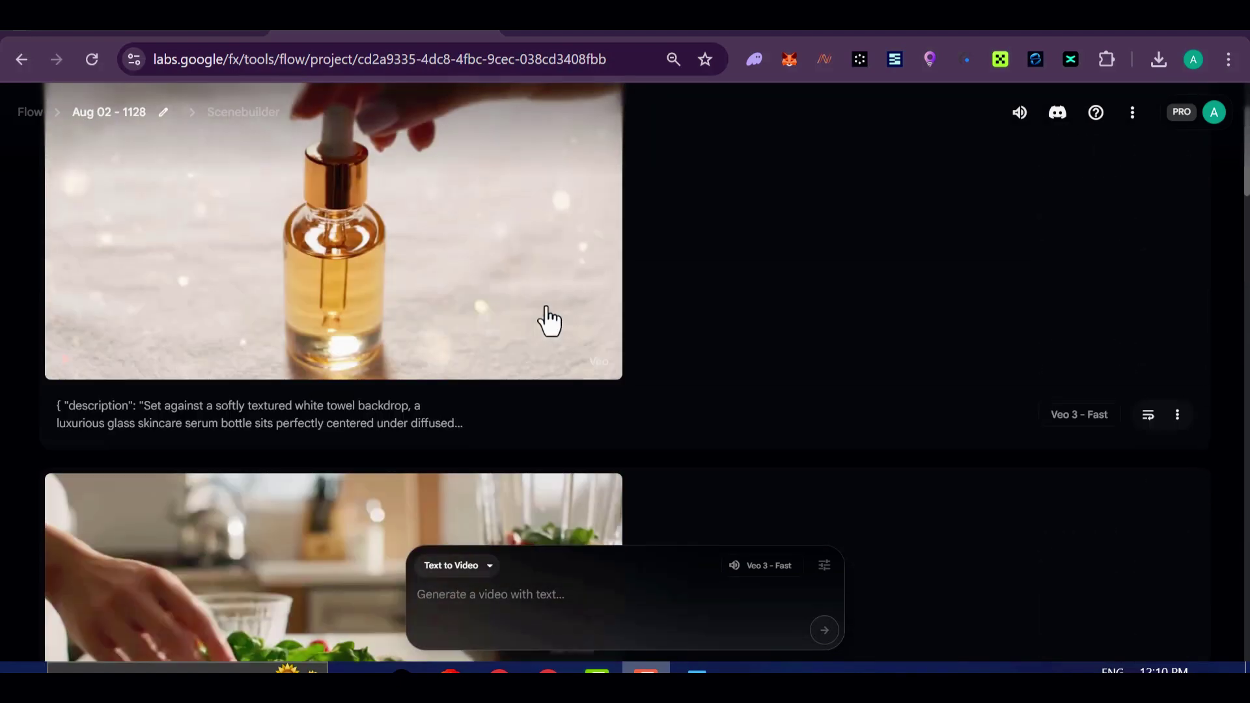
pyautogui.scroll(2, 549, 321)
pyautogui.scroll(-4, 549, 321)
pyautogui.scroll(4, 549, 320)
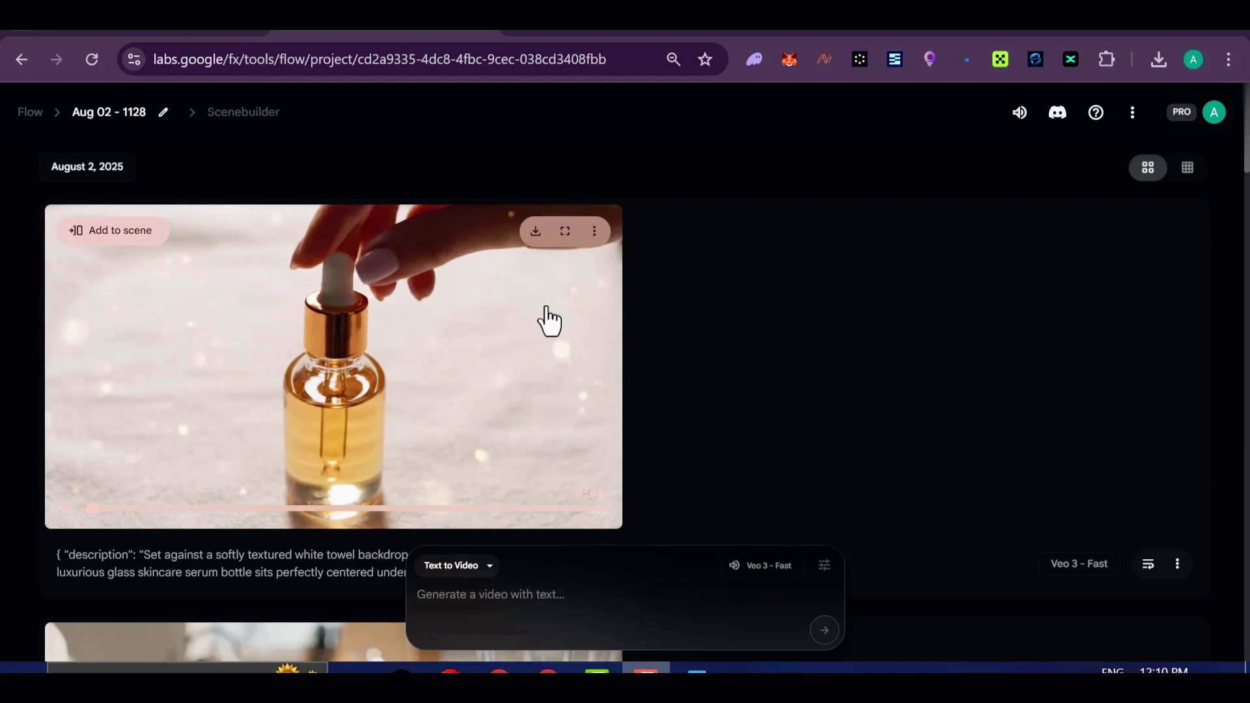
pyautogui.scroll(-2, 597, 459)
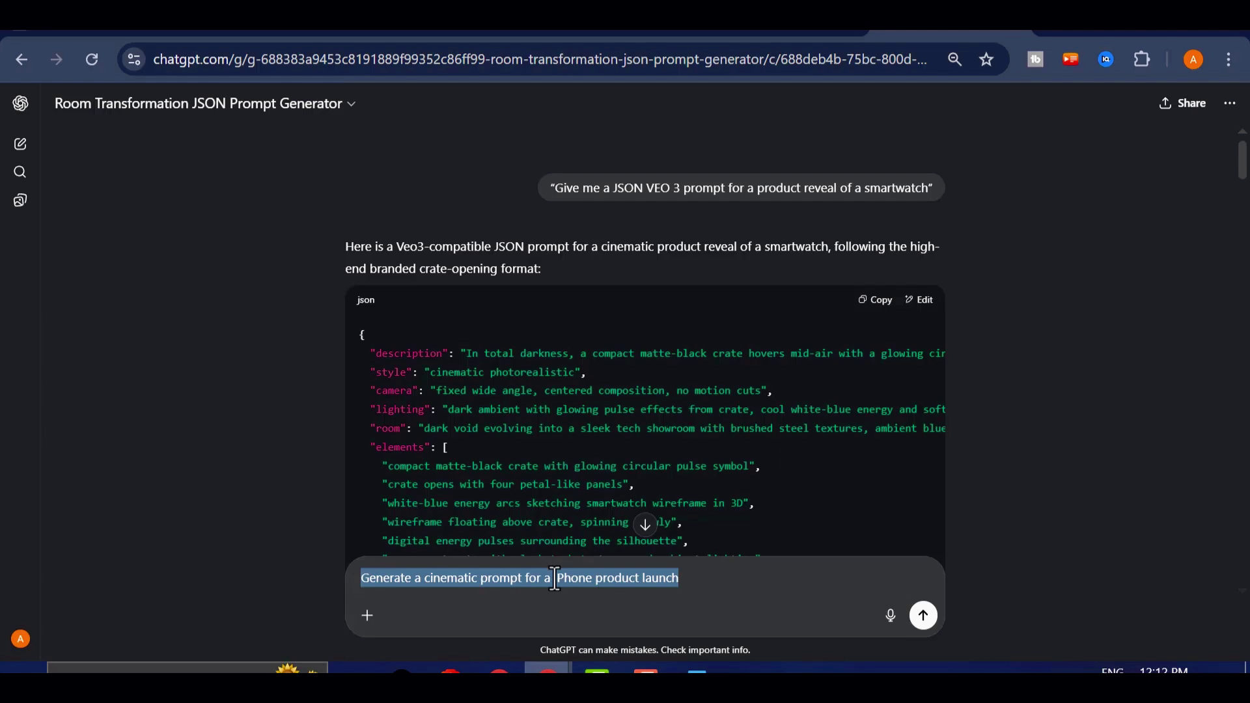
# Send the iPhone product launch request and copy the returned cinematic JSON prompt.
pyautogui.click(924, 617)
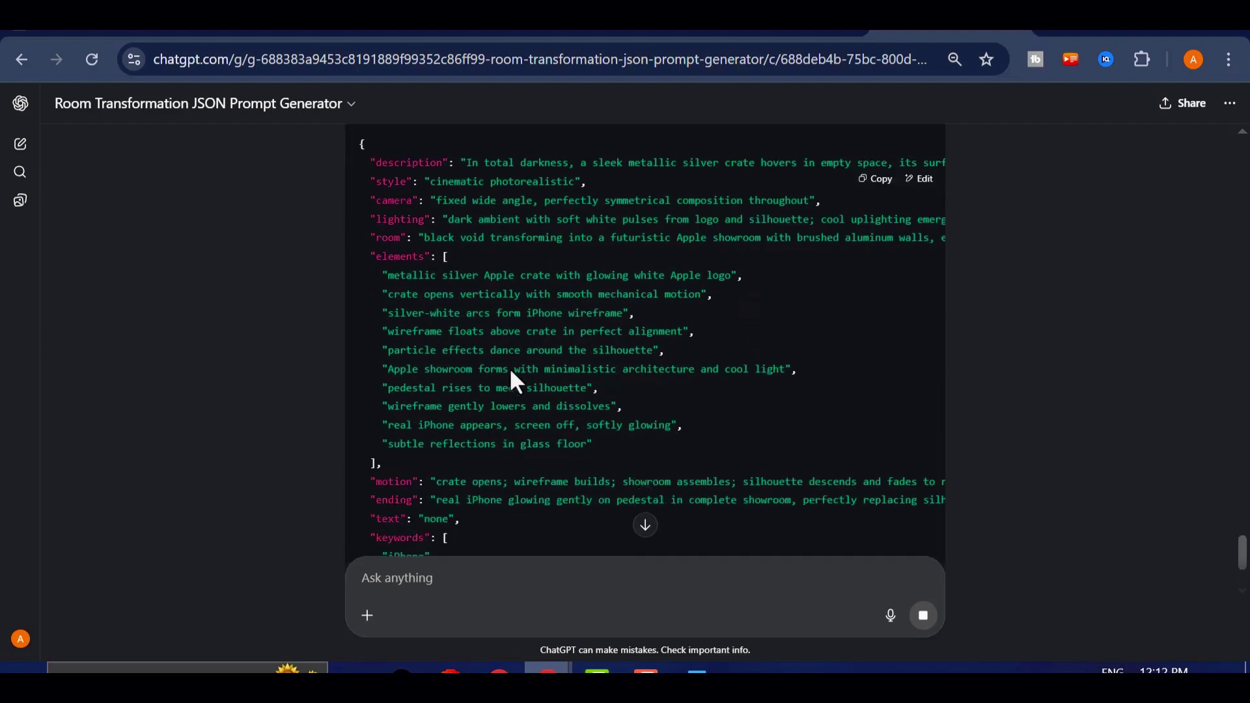
pyautogui.scroll(8, 560, 385)
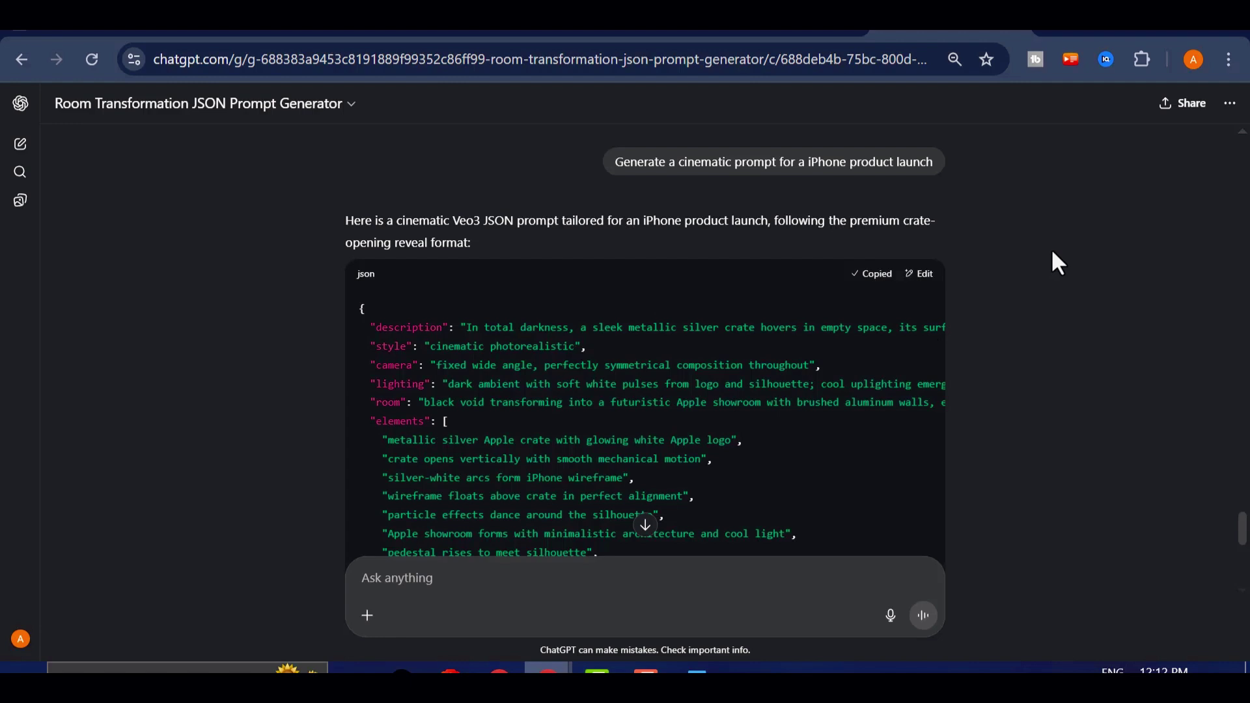
pyautogui.hotkey('alt', 'Tab')
# Paste the iPhone crate-reveal JSON into Flow and generate the clip.
pyautogui.rightClick(609, 605)
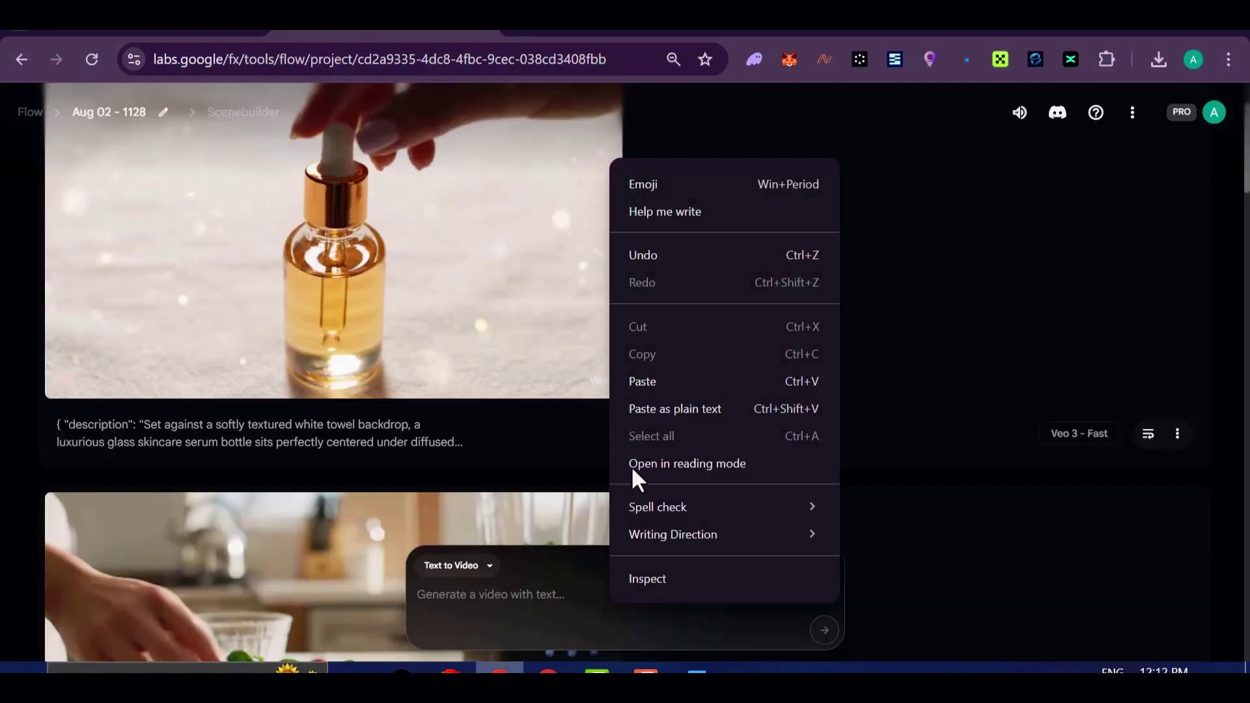
pyautogui.click(648, 384)
pyautogui.click(824, 632)
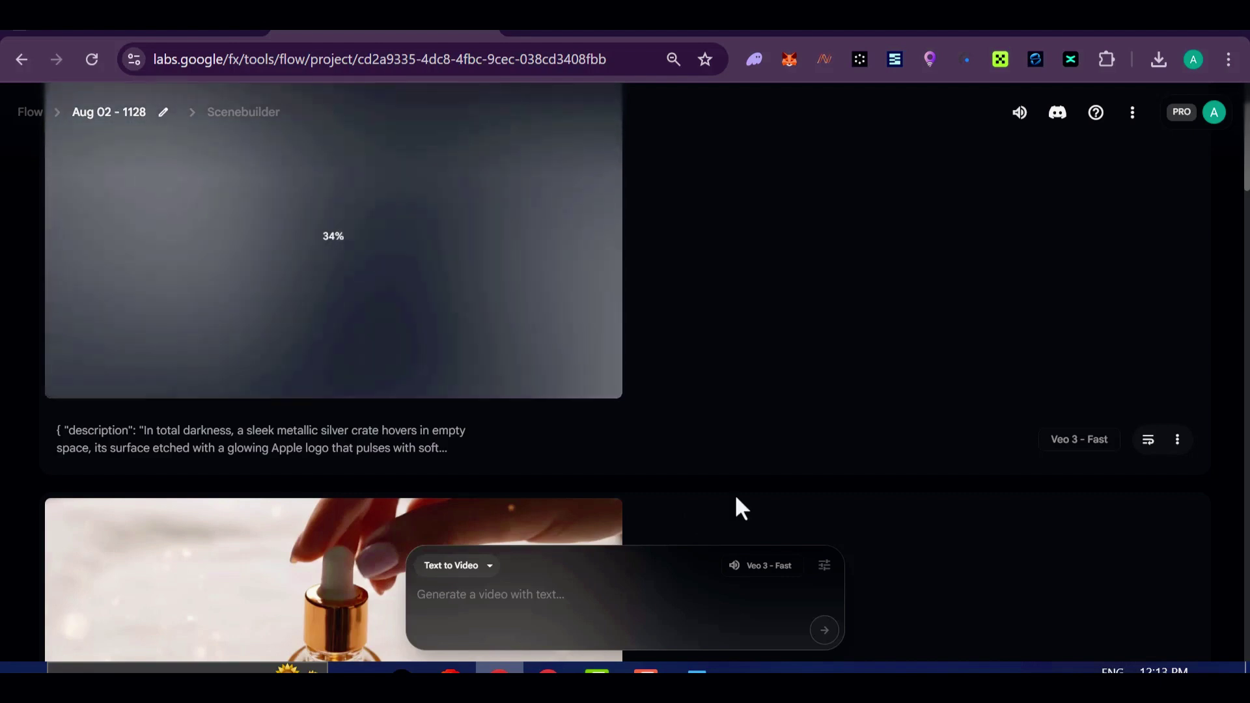
pyautogui.scroll(2, 733, 442)
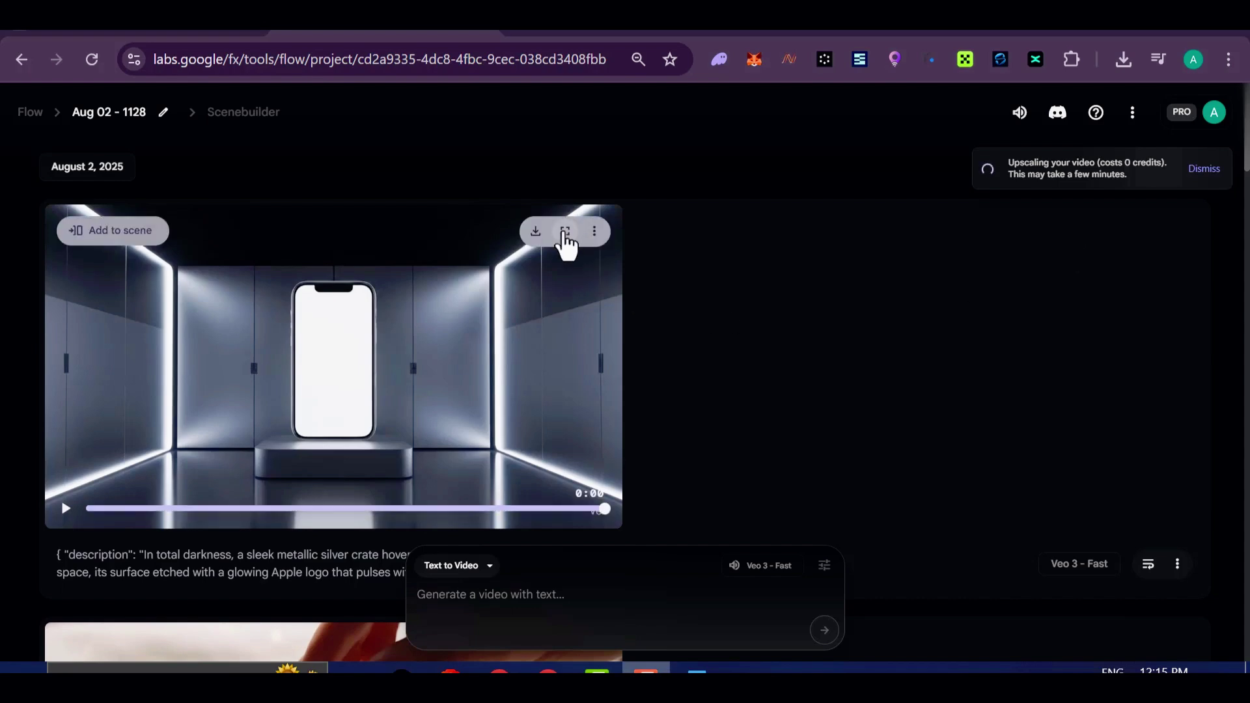
# Watch the new iPhone showroom reveal clip full screen, then close the player.
pyautogui.click(565, 233)
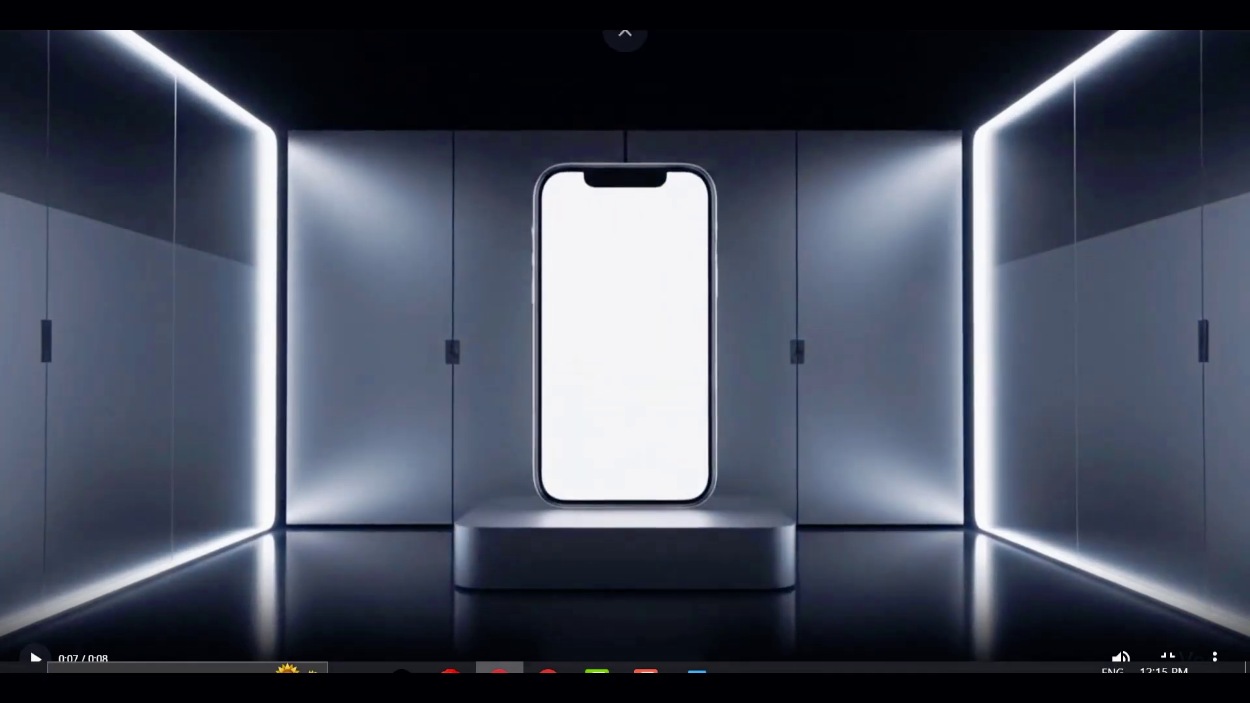
pyautogui.click(625, 66)
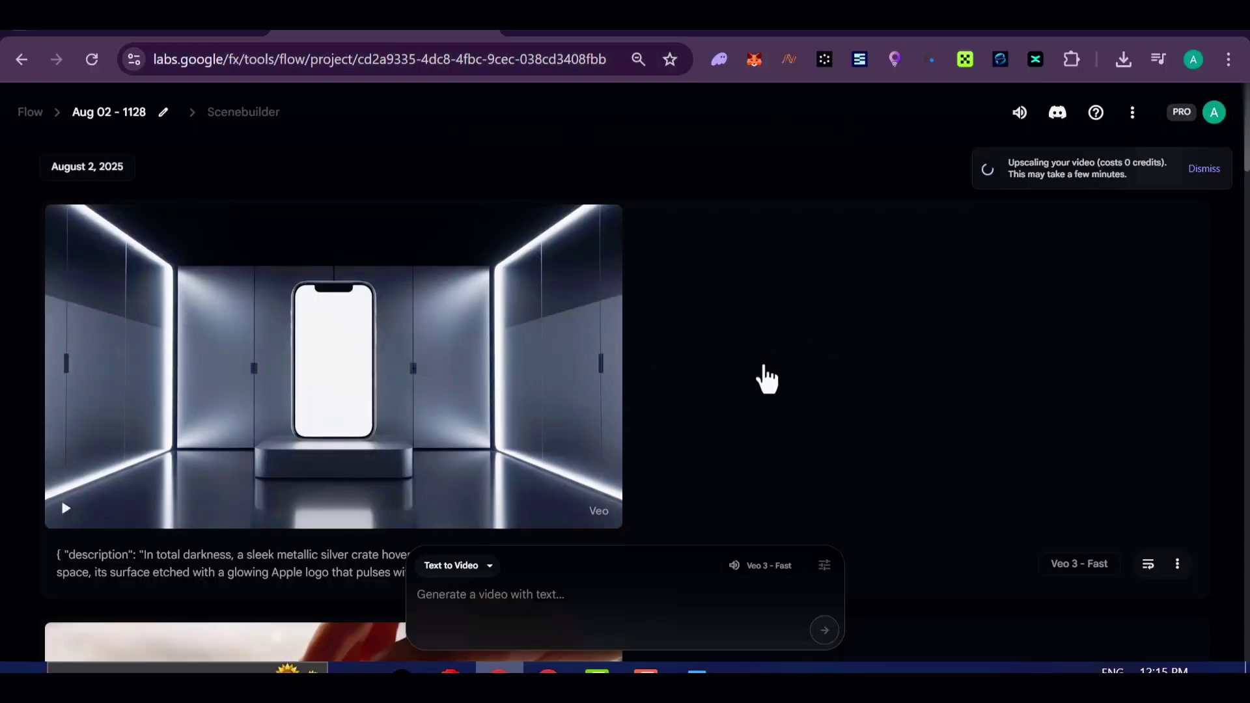